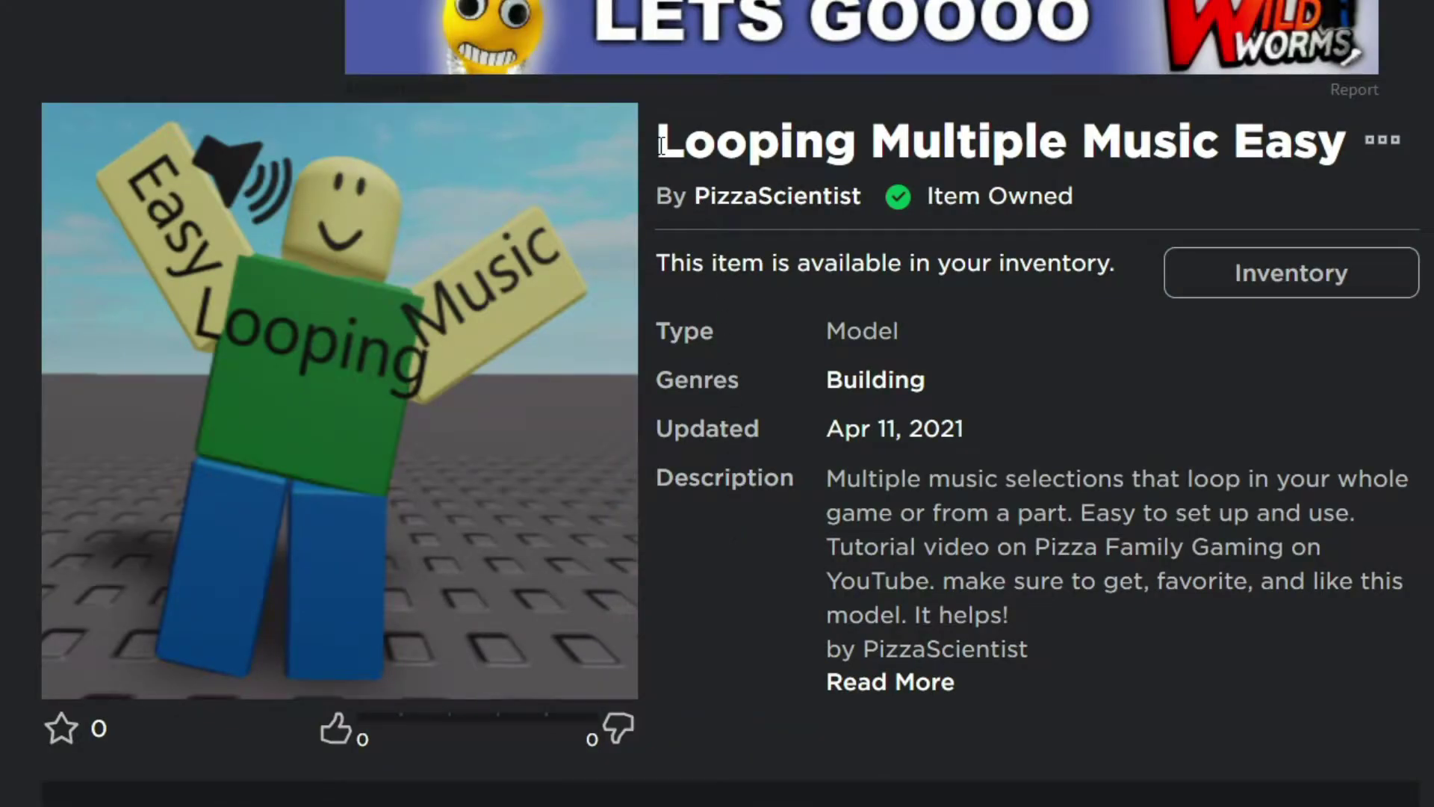
- Give the Looping Multiple Music Easy model a thumbs-up and add it to favorites
{"action": "left_click_drag", "start_coordinate": [662, 144], "coordinate": [1346, 142]}
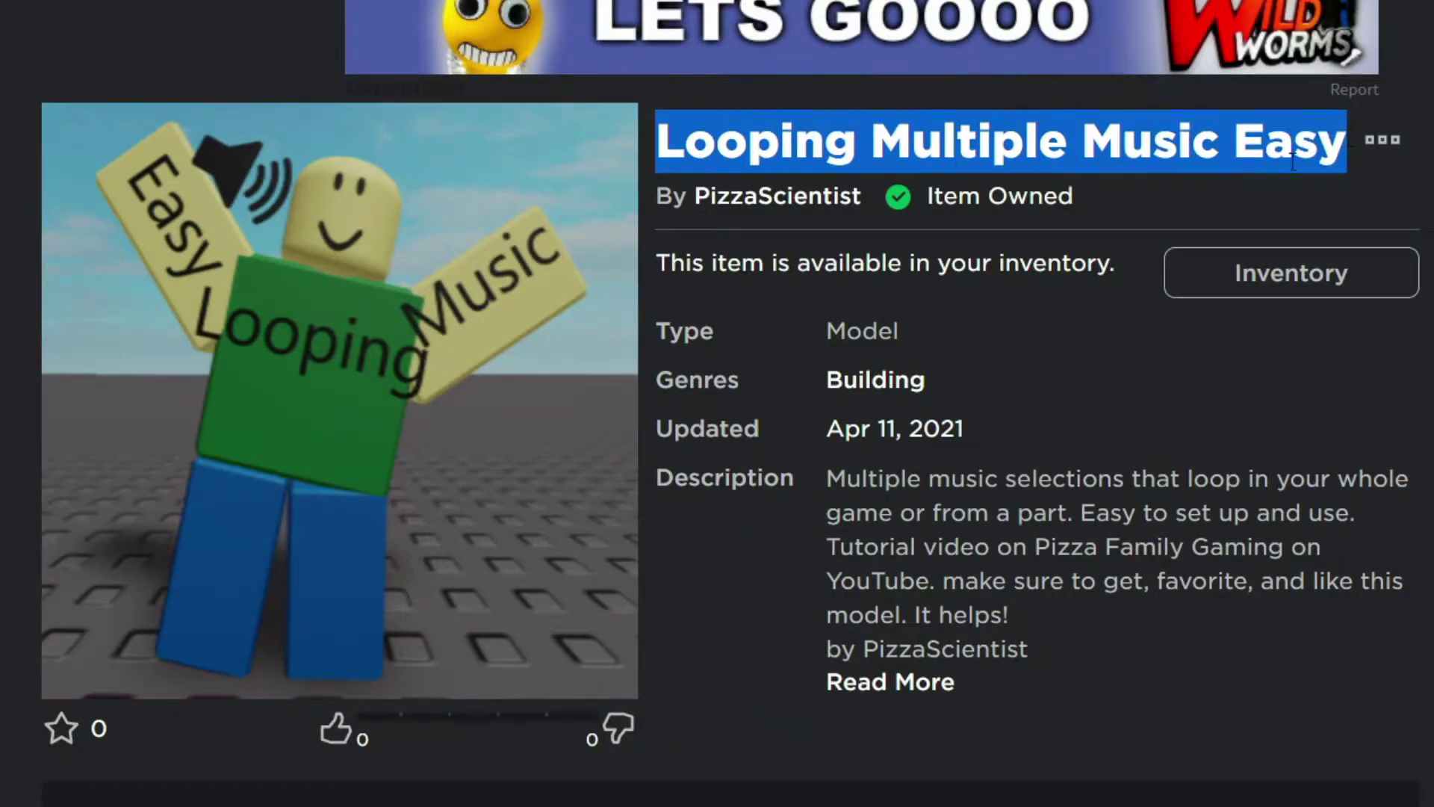
{"action": "left_click", "coordinate": [814, 376]}
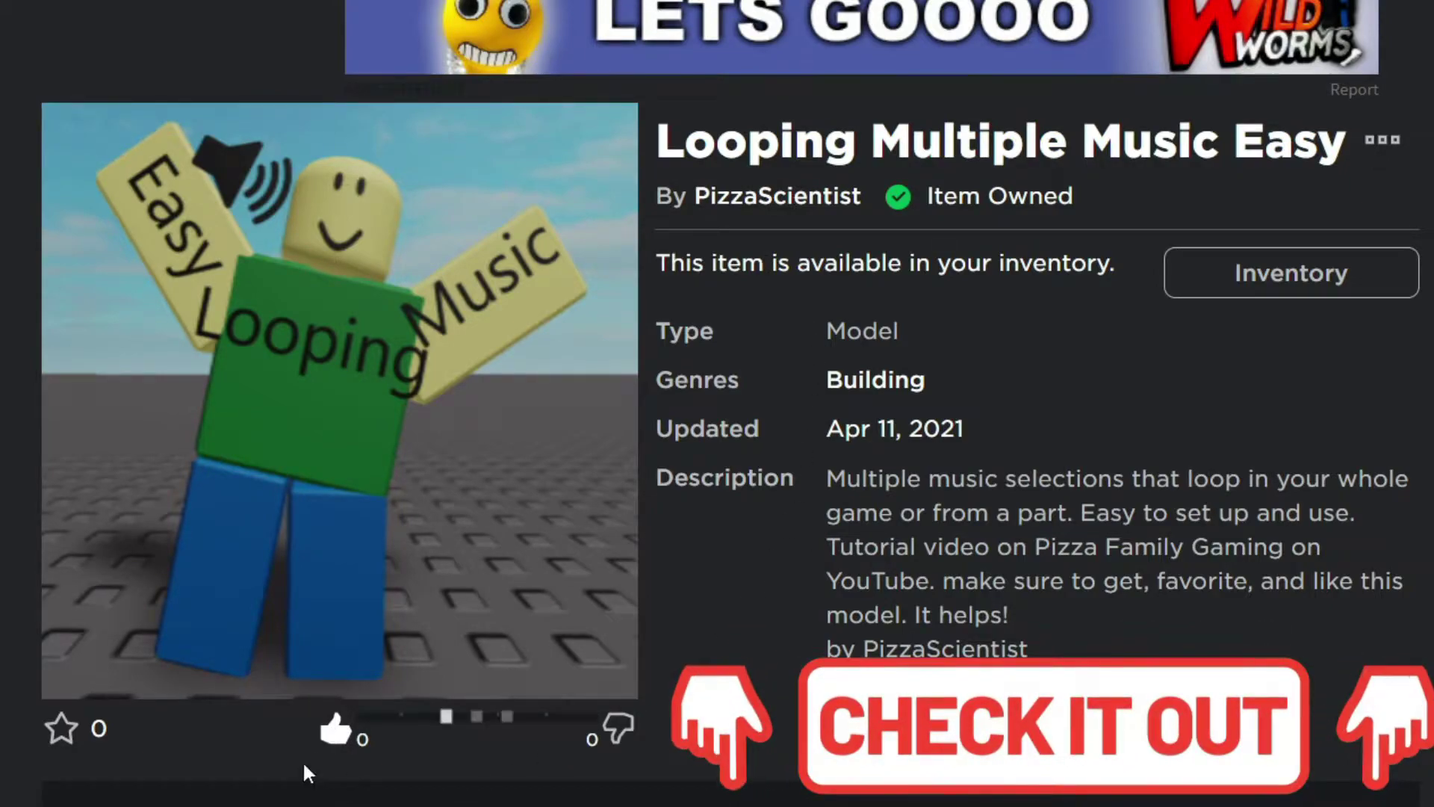
{"action": "left_click", "coordinate": [334, 732]}
{"action": "left_click", "coordinate": [61, 728]}
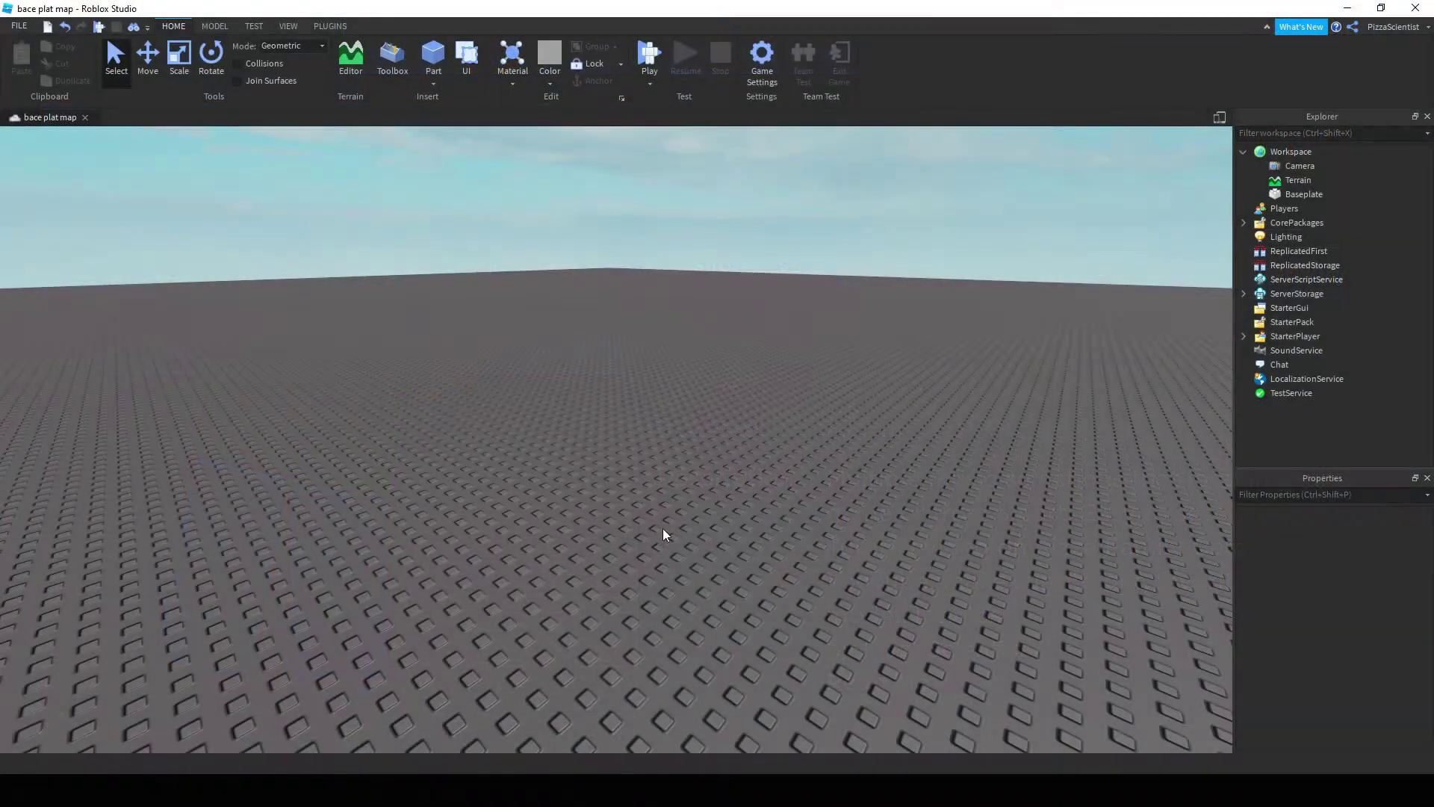
- Insert the Looping Multiple Music model from My Models in the Toolbox and view it at an angle
{"action": "left_click", "coordinate": [398, 72]}
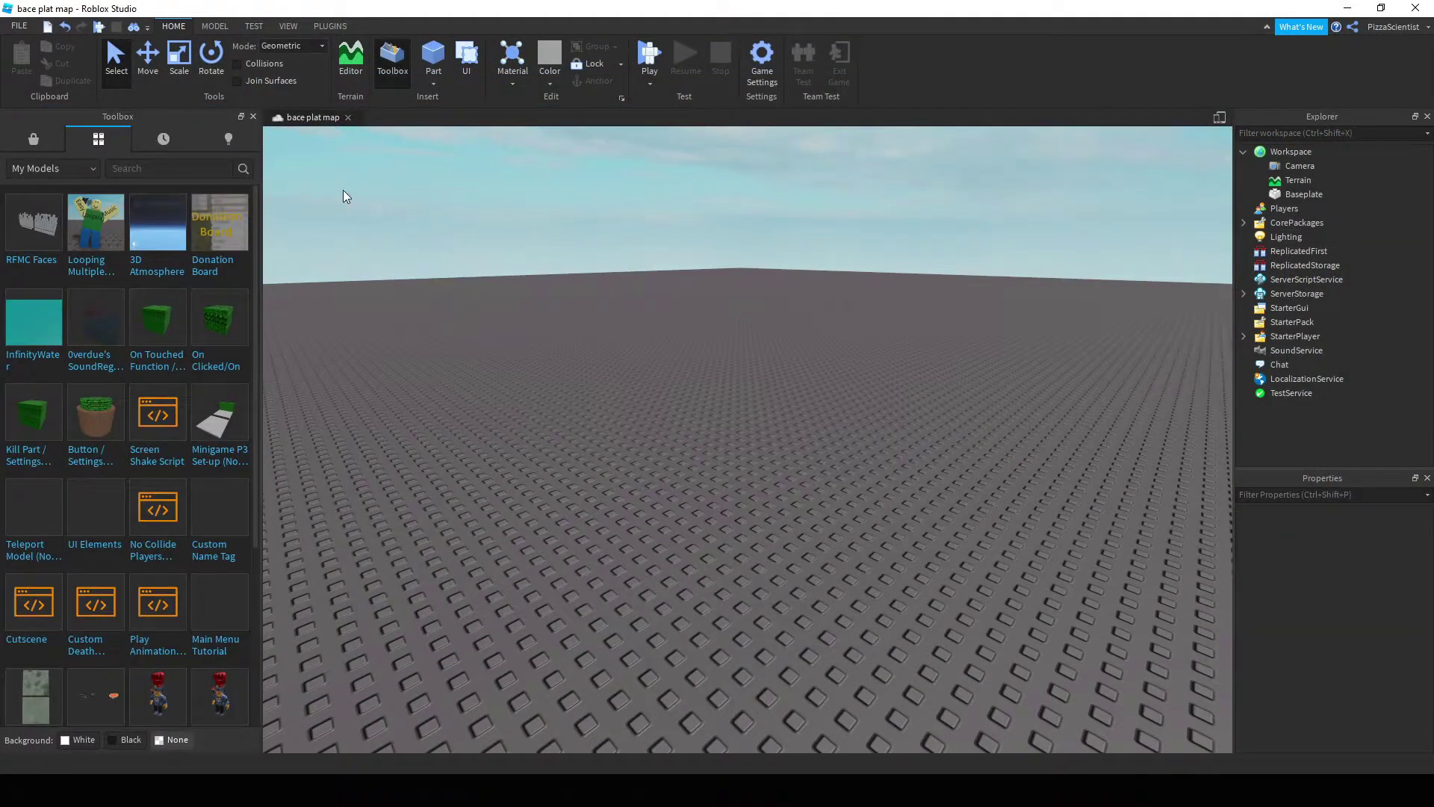
{"action": "left_click", "coordinate": [94, 235]}
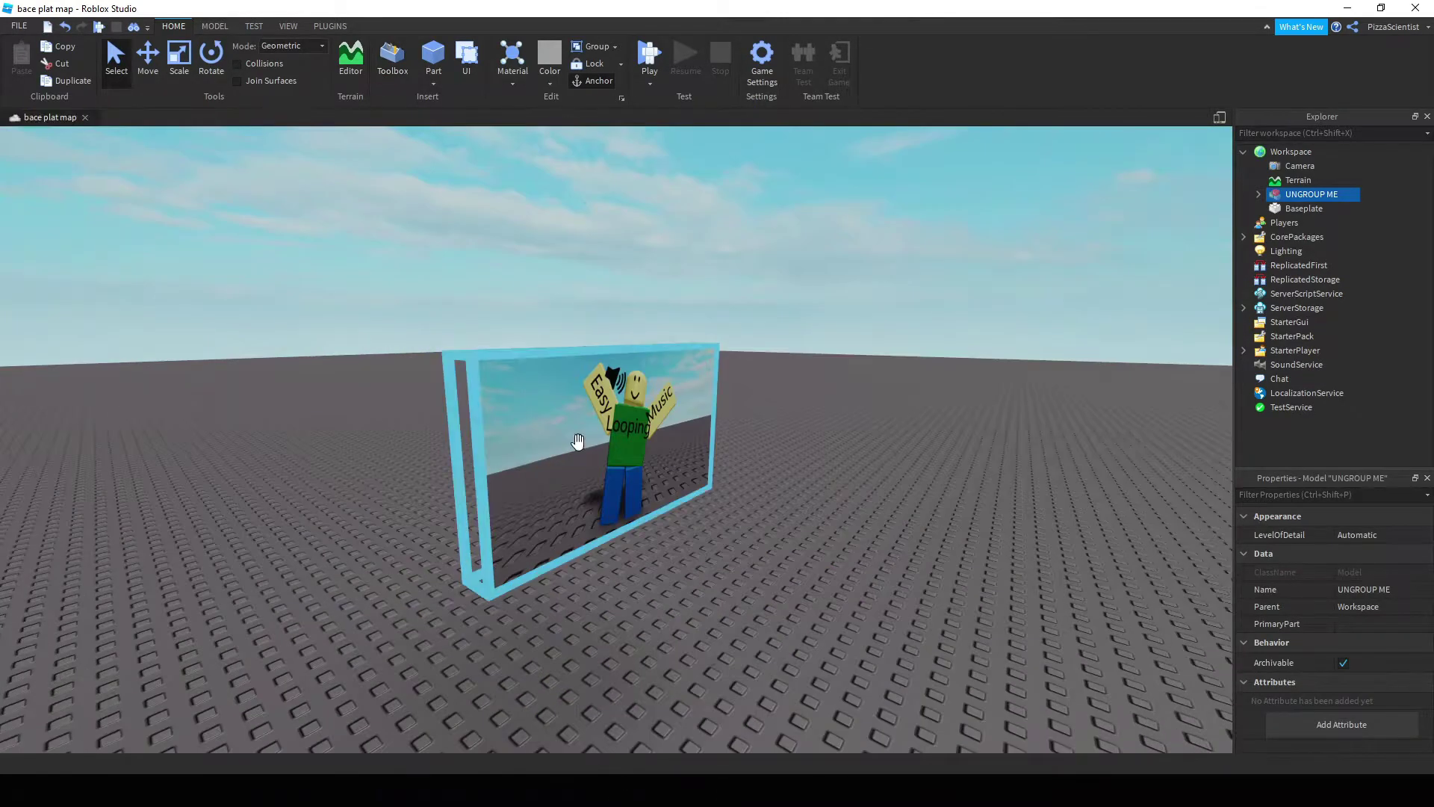
{"action": "right_click_drag", "start_coordinate": [577, 441], "coordinate": [721, 538]}
{"action": "scroll", "coordinate": [712, 535], "scroll_direction": "down", "scroll_amount": 3}
{"action": "scroll", "coordinate": [714, 535], "scroll_direction": "up", "scroll_amount": 4}
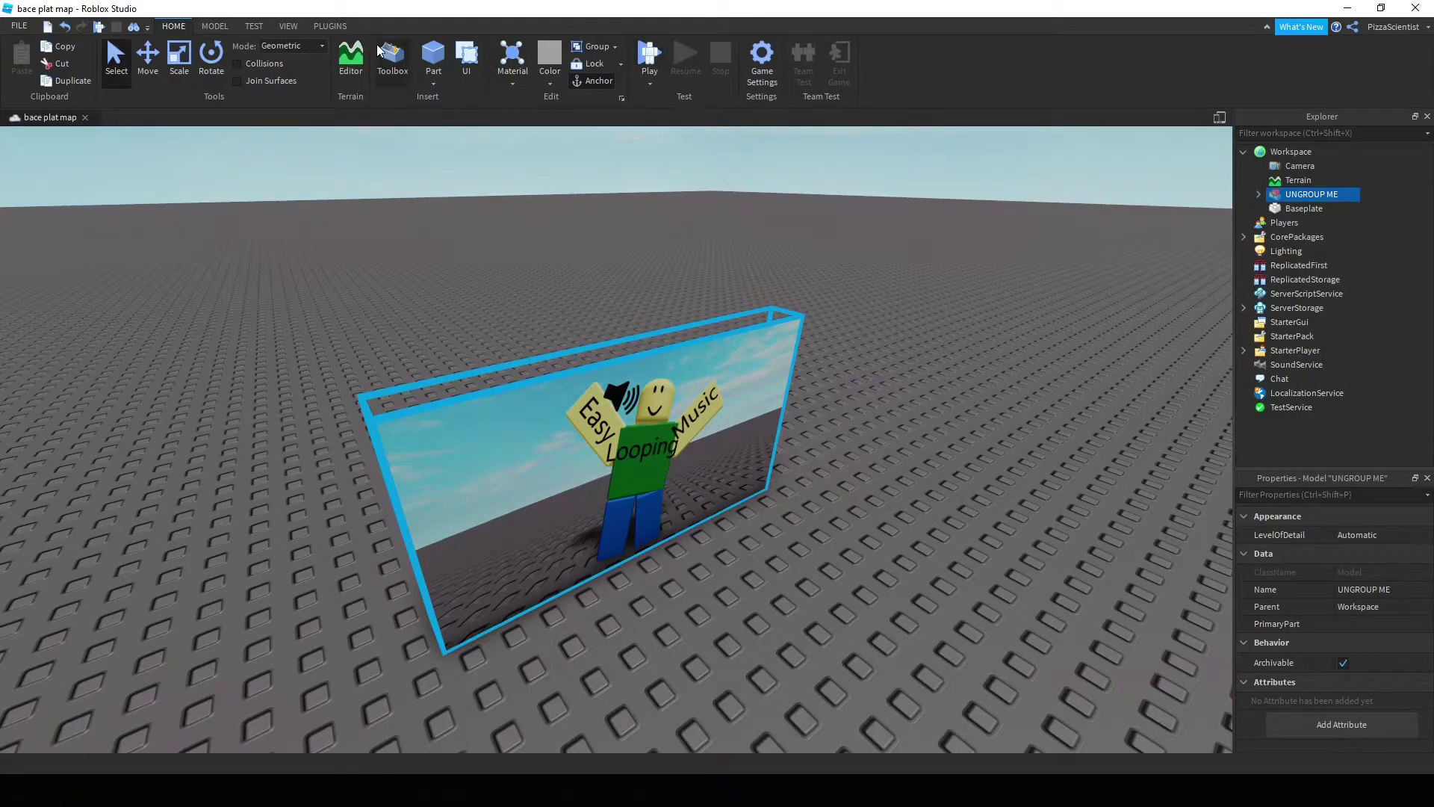
{"action": "left_click", "coordinate": [288, 26]}
{"action": "left_click", "coordinate": [175, 26]}
- Ungroup UNGROUP ME and delete ThumbnailCamera and READ ME
{"action": "left_click", "coordinate": [616, 46]}
{"action": "left_click", "coordinate": [619, 83]}
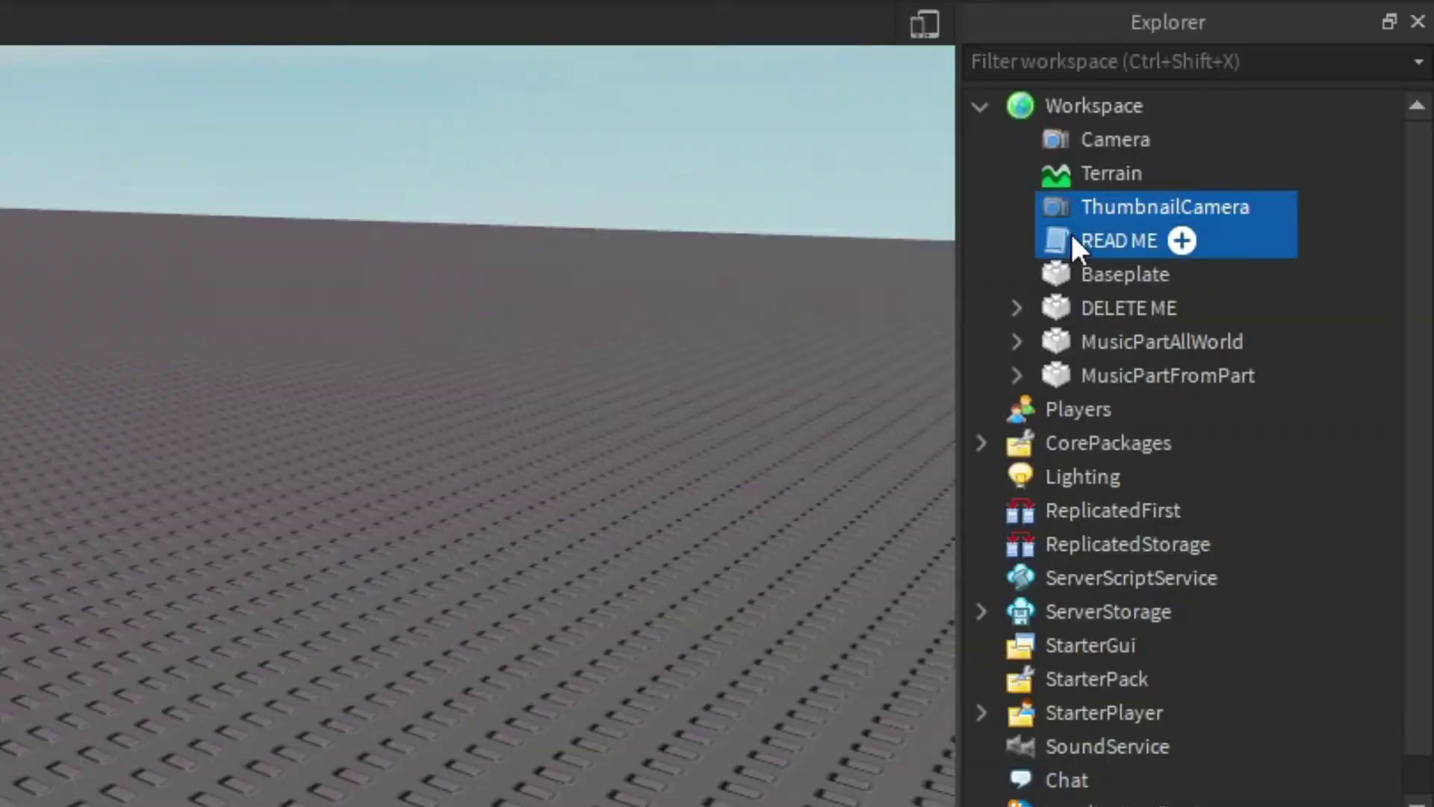
{"action": "key", "text": "Delete"}
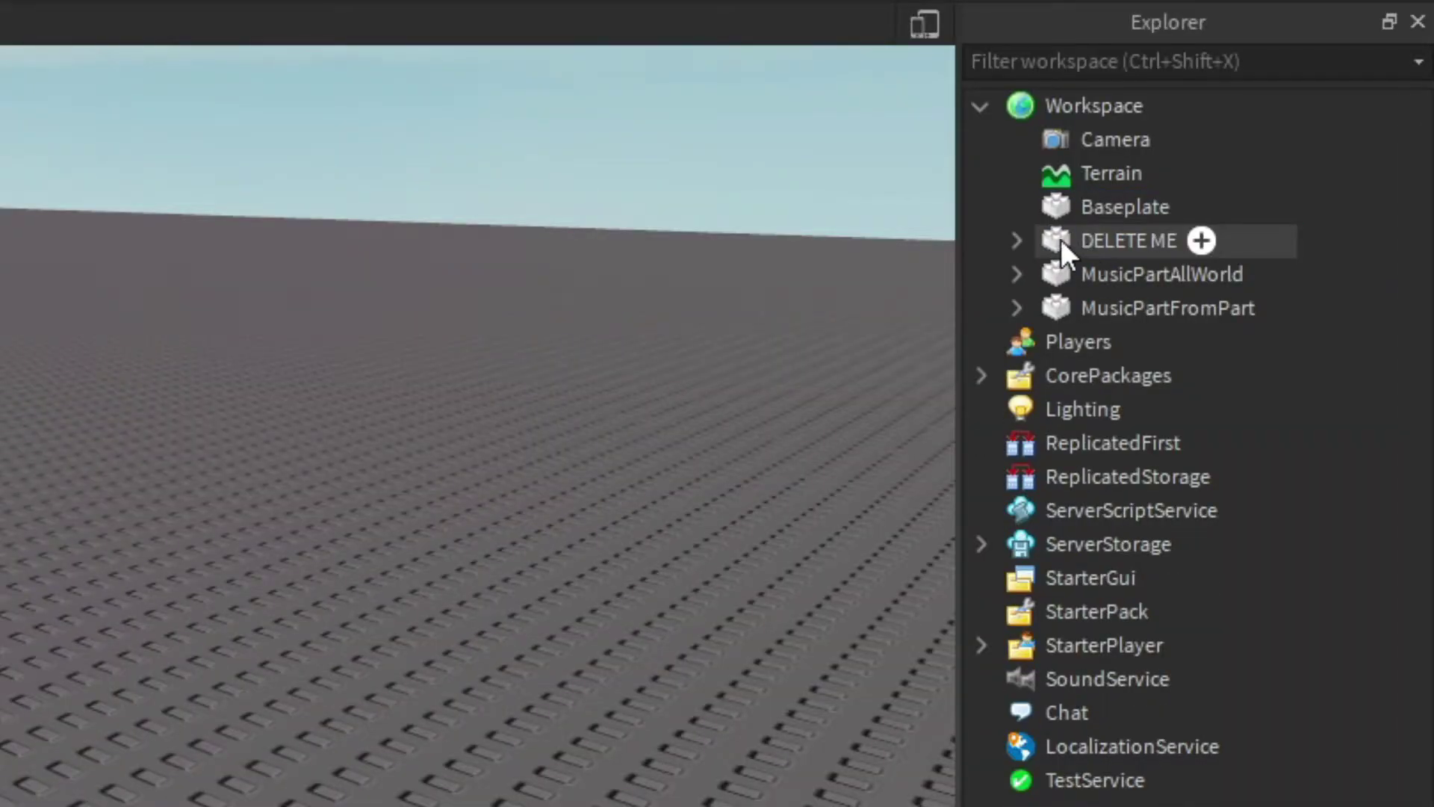
- Delete DELETE ME, then select MusicPartAllWorld and MusicPartFromPart to locate them
{"action": "left_click", "coordinate": [1061, 239]}
{"action": "key", "text": "Delete"}
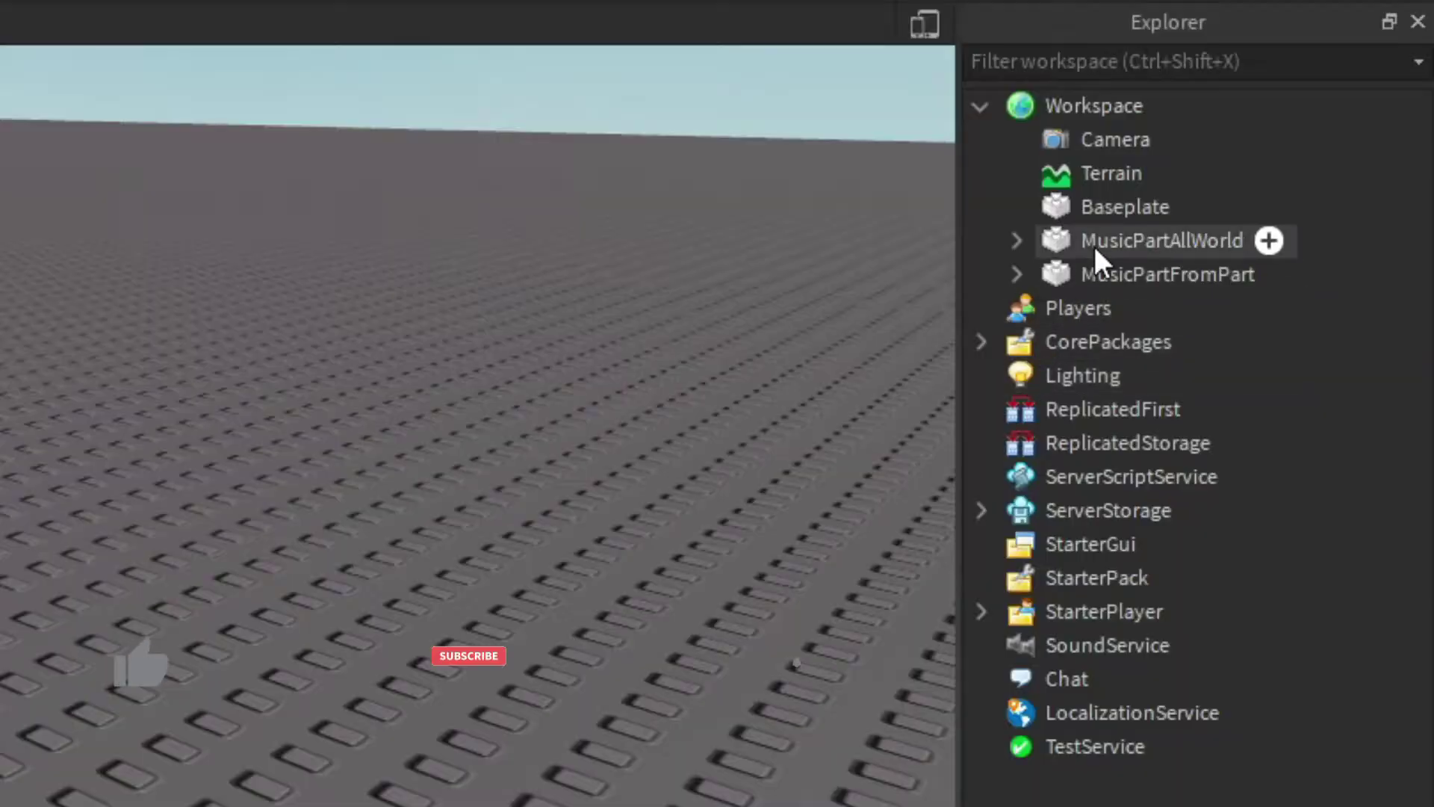
{"action": "left_click", "coordinate": [1289, 210]}
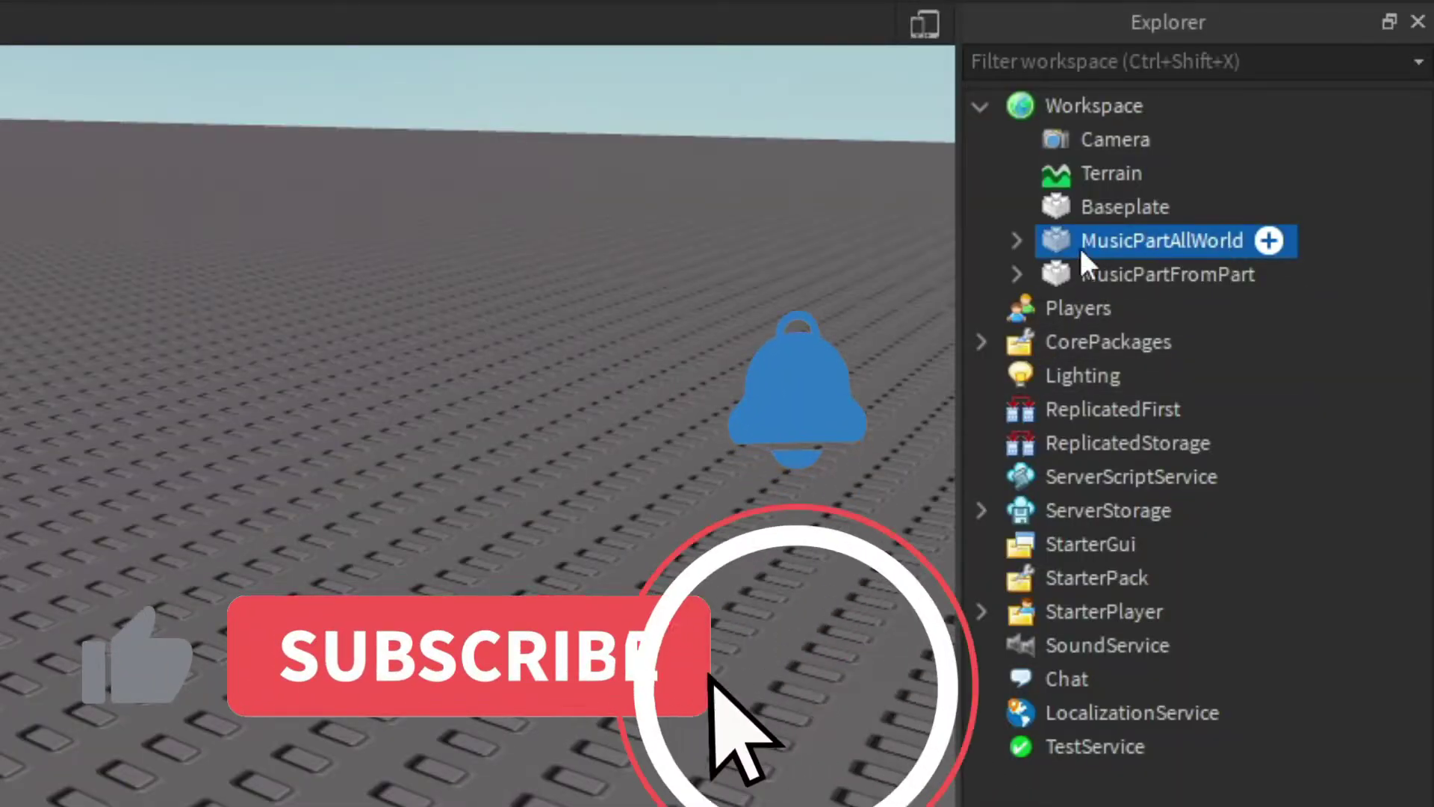
{"action": "left_click", "coordinate": [1118, 278]}
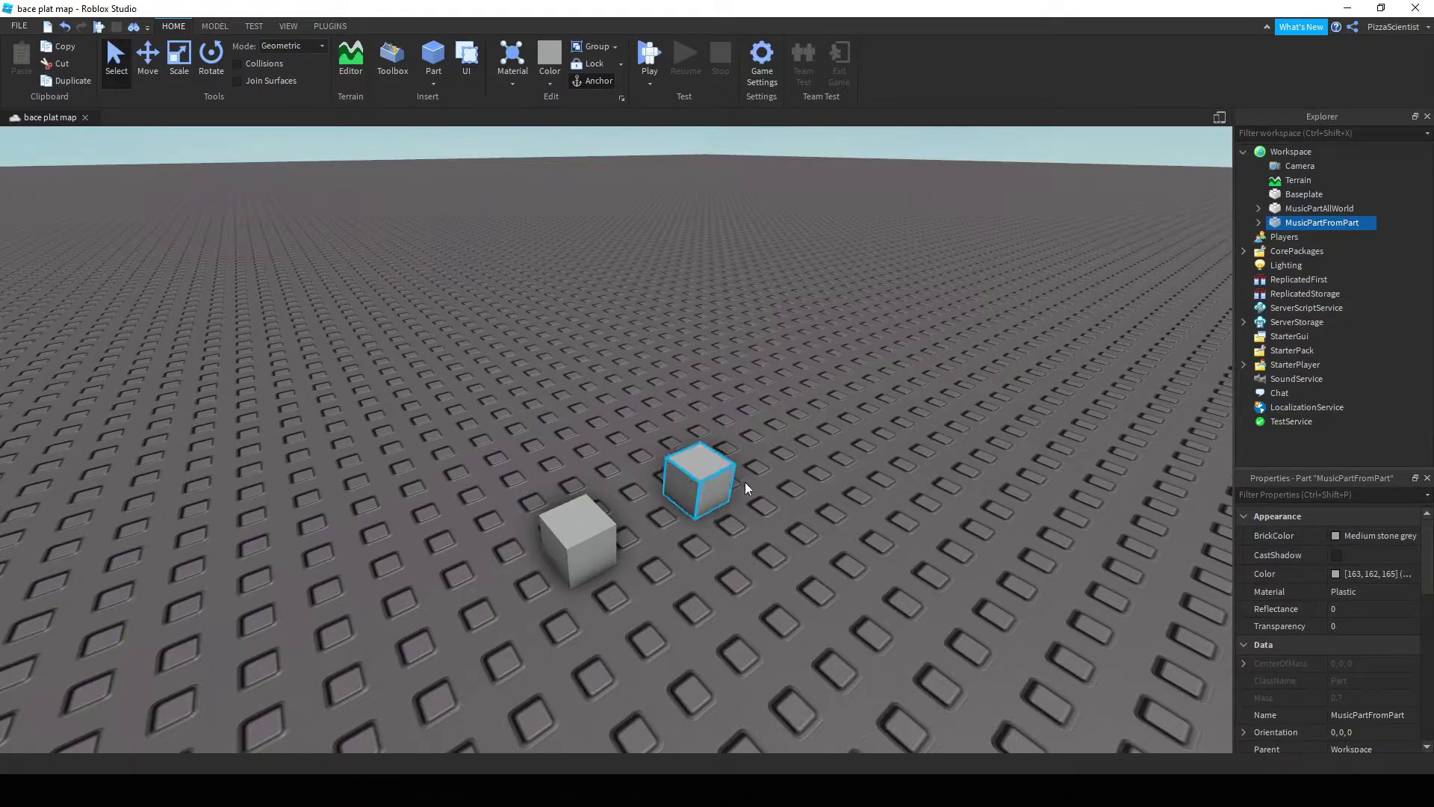
{"action": "scroll", "coordinate": [683, 531], "scroll_direction": "down", "scroll_amount": 5}
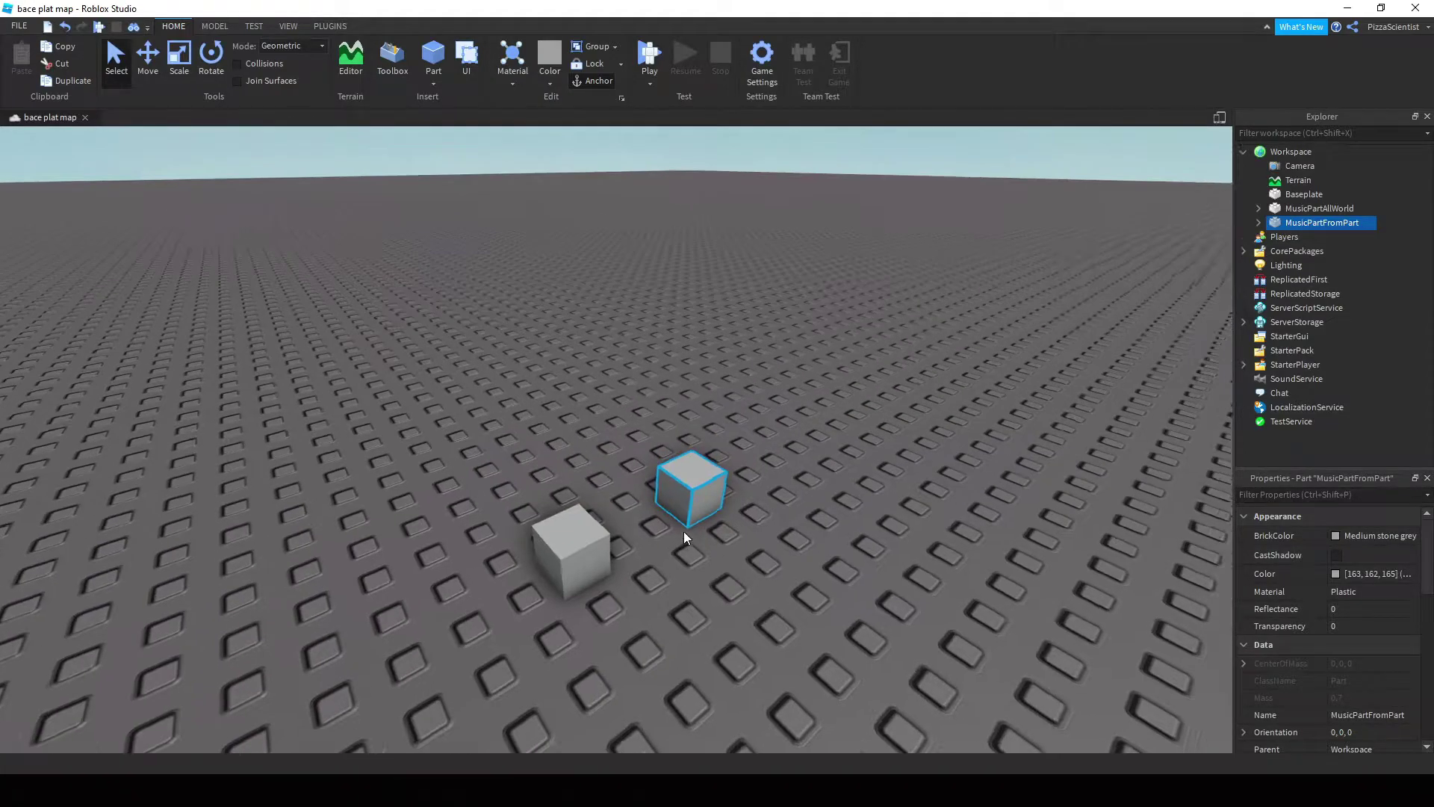
{"action": "scroll", "coordinate": [684, 531], "scroll_direction": "up", "scroll_amount": 3}
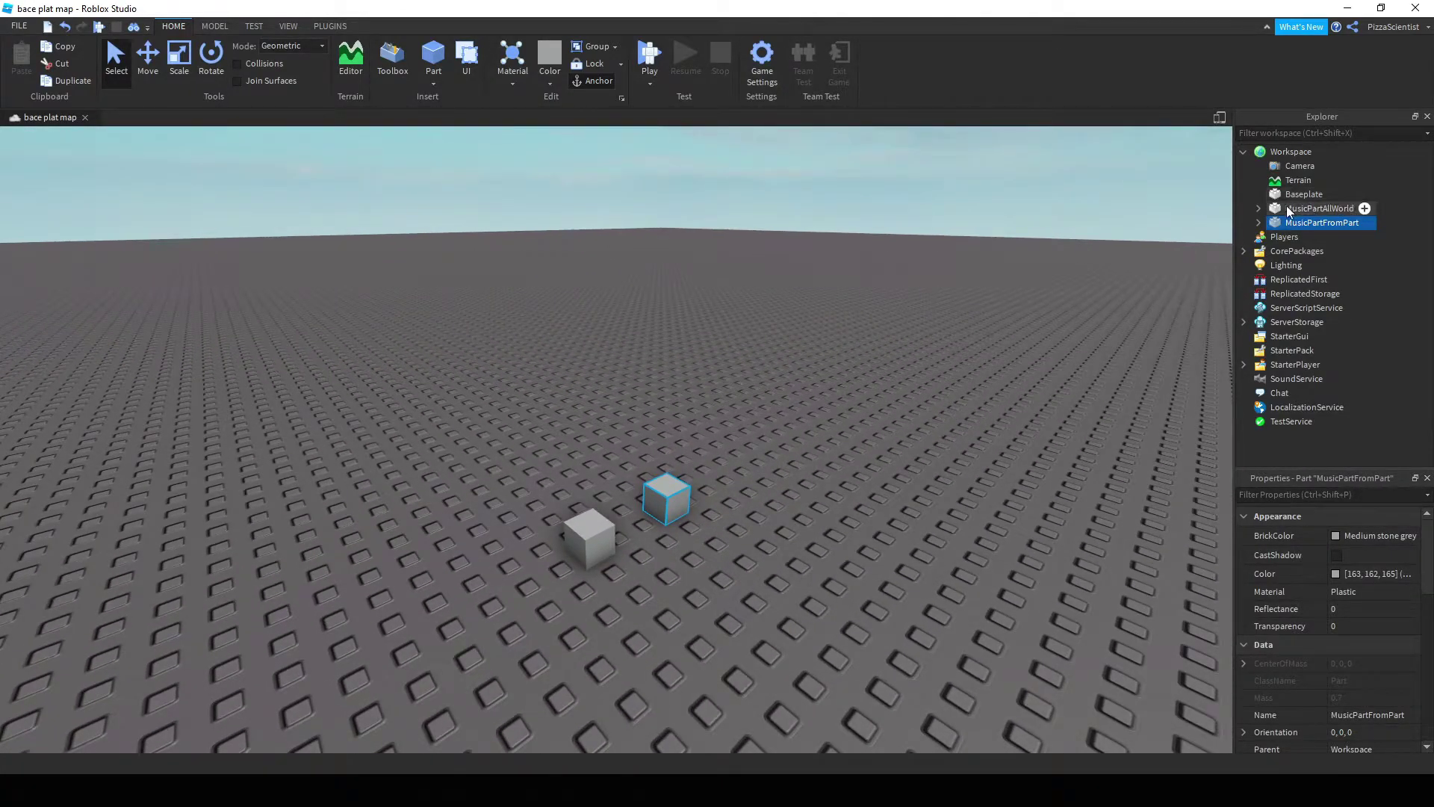
- Select MusicPartAllWorld and expand it to show its Music script and READ ME
{"action": "left_click", "coordinate": [1289, 209]}
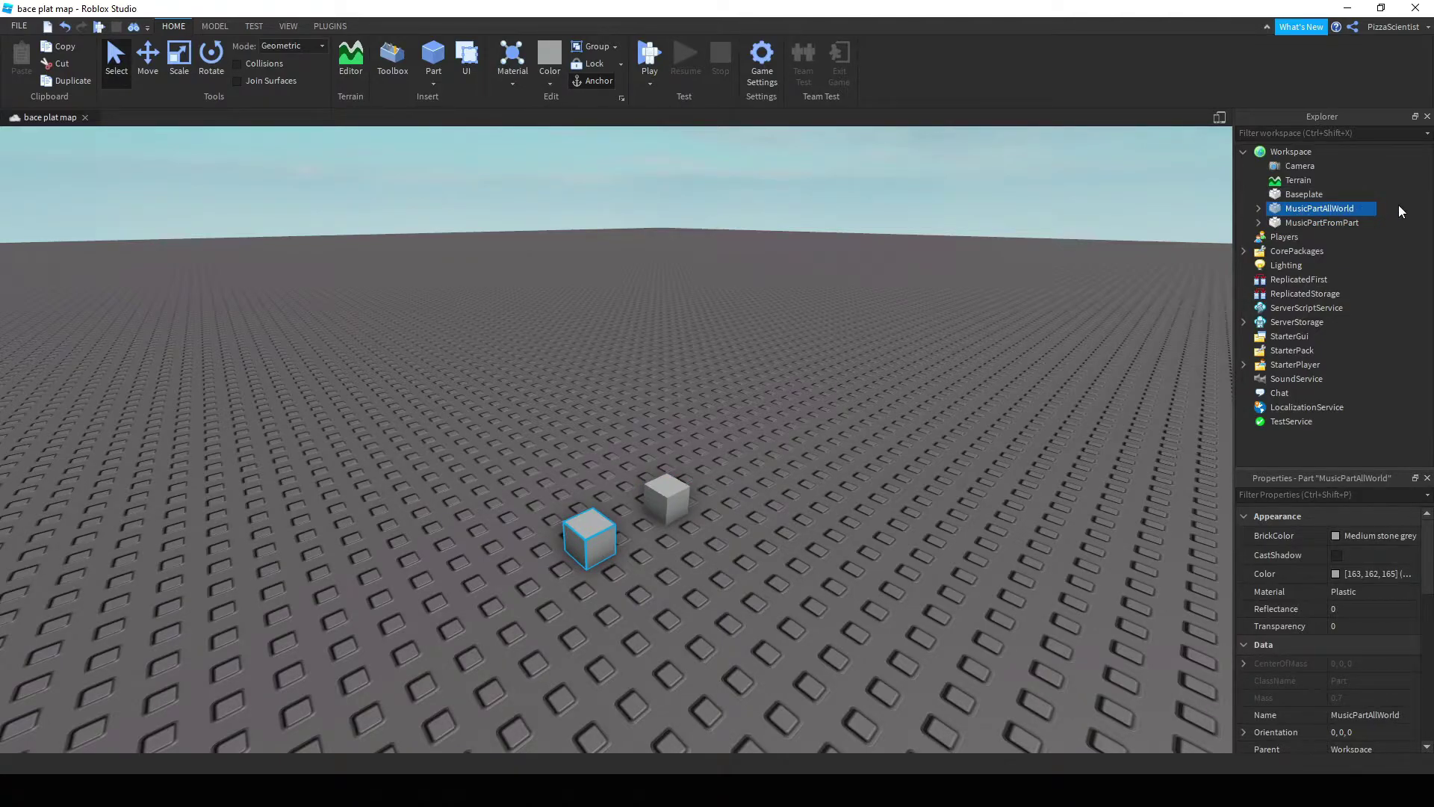
{"action": "left_click", "coordinate": [1259, 209]}
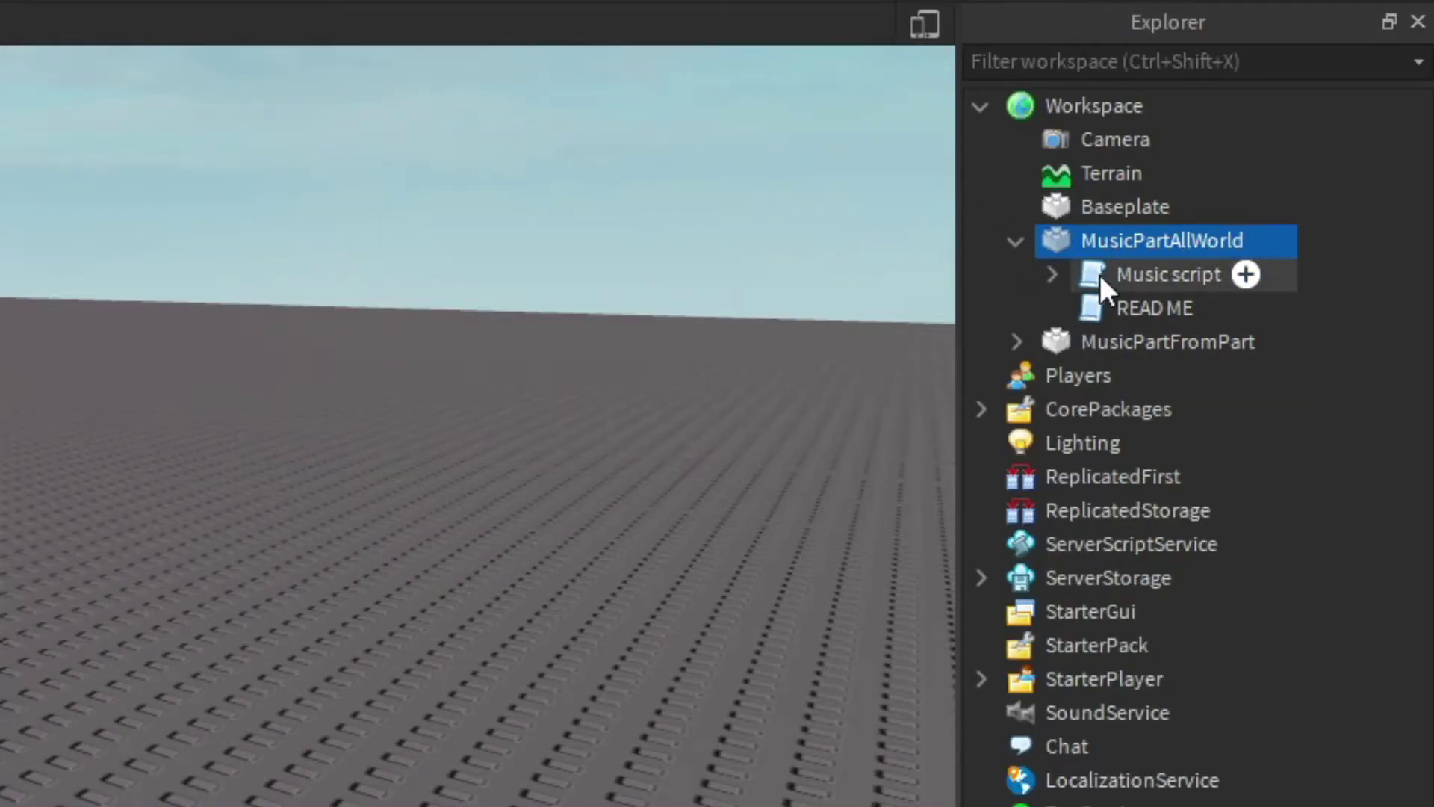
- Expand the Music script and inspect its Music1 through Music8 sounds
{"action": "left_click", "coordinate": [1076, 277]}
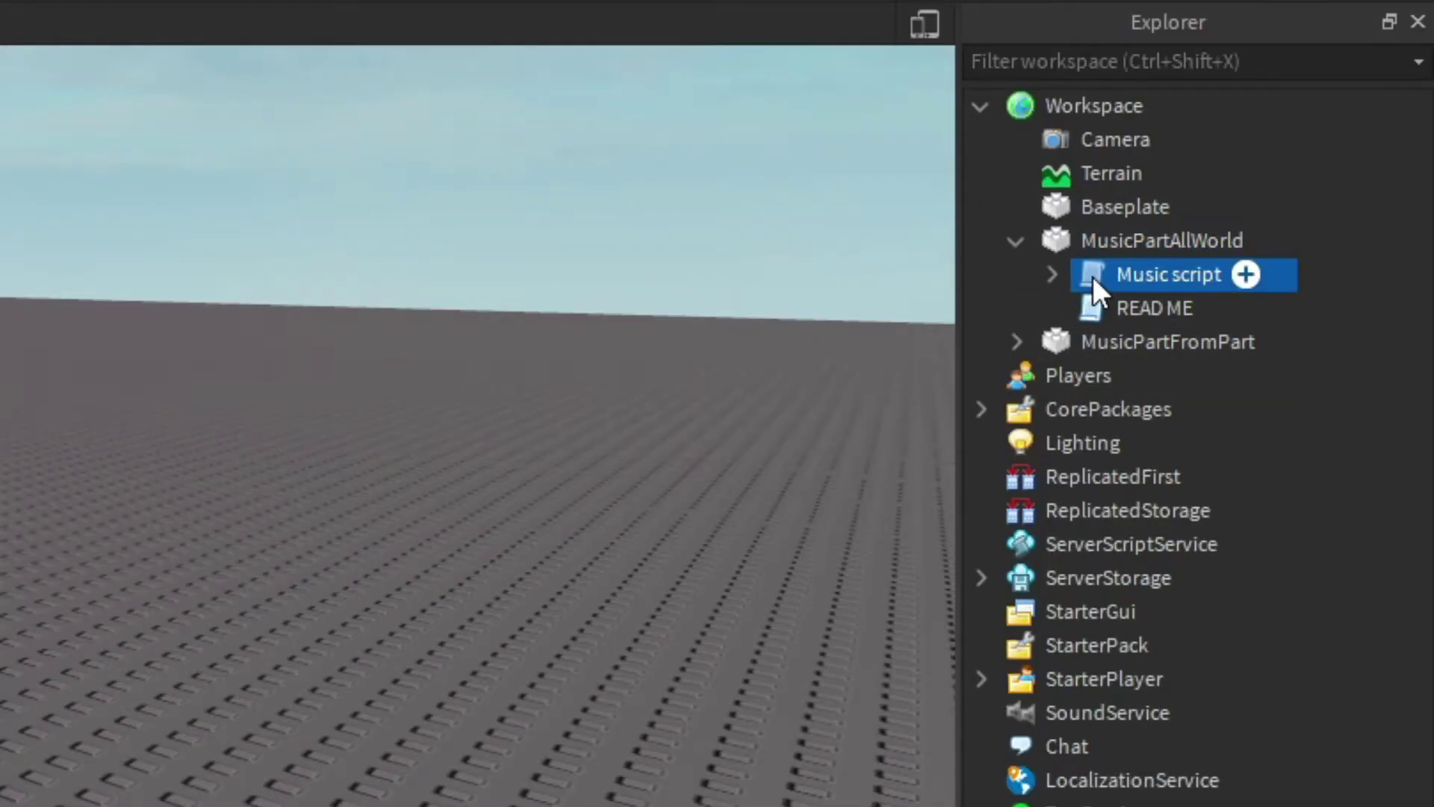
{"action": "left_click", "coordinate": [1053, 276]}
{"action": "left_click", "coordinate": [1141, 306]}
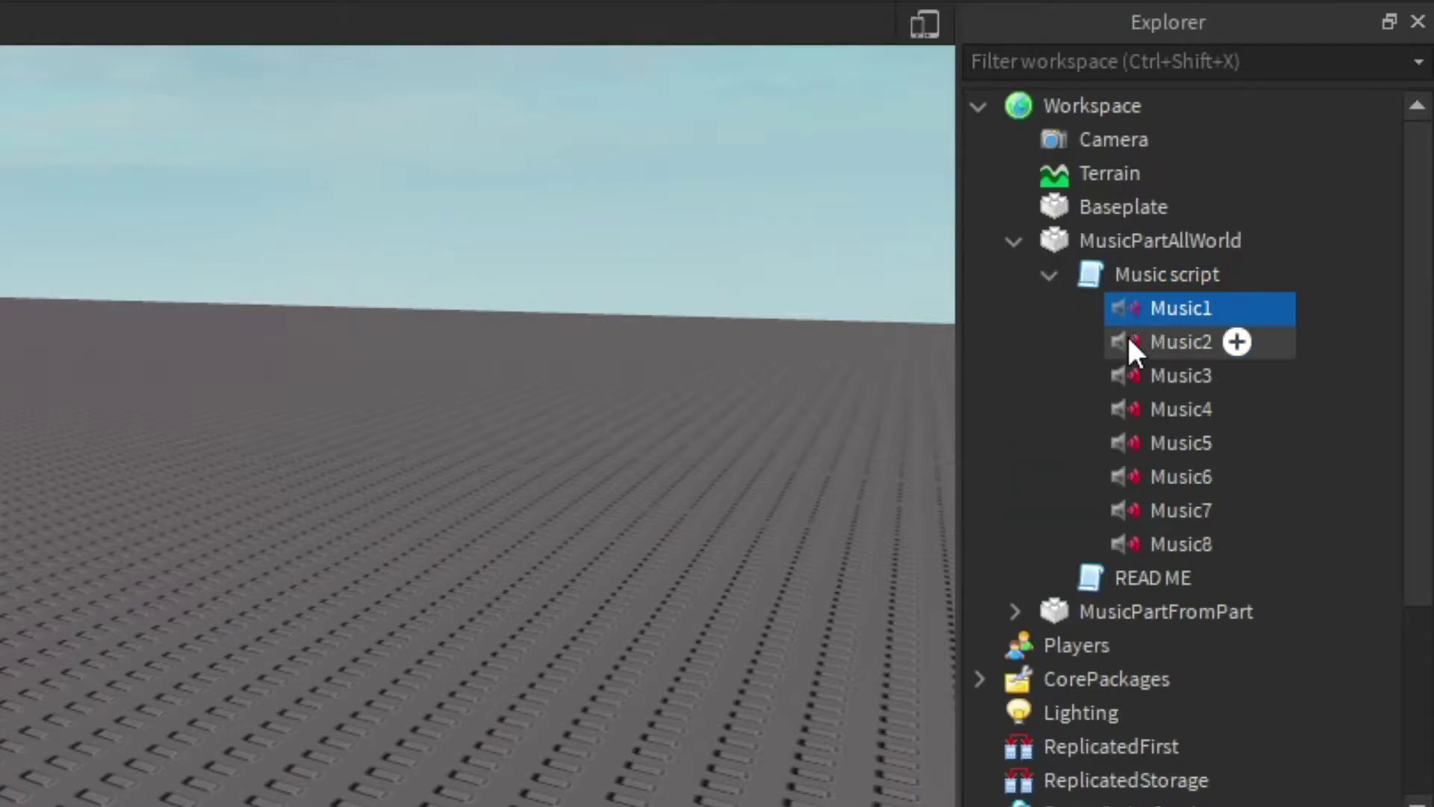
{"action": "left_click", "coordinate": [1129, 339]}
{"action": "left_click", "coordinate": [1149, 539]}
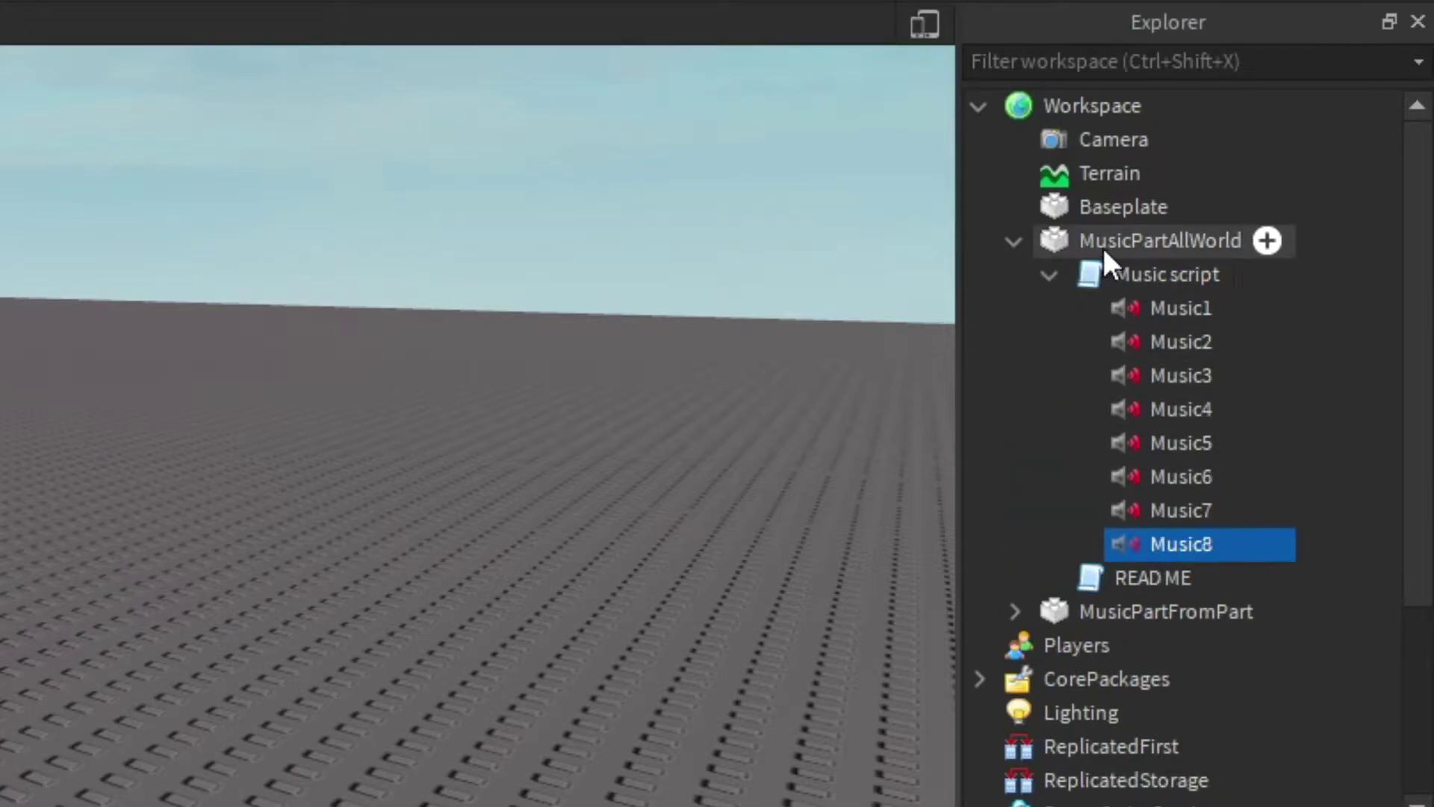
{"action": "left_click", "coordinate": [1156, 243]}
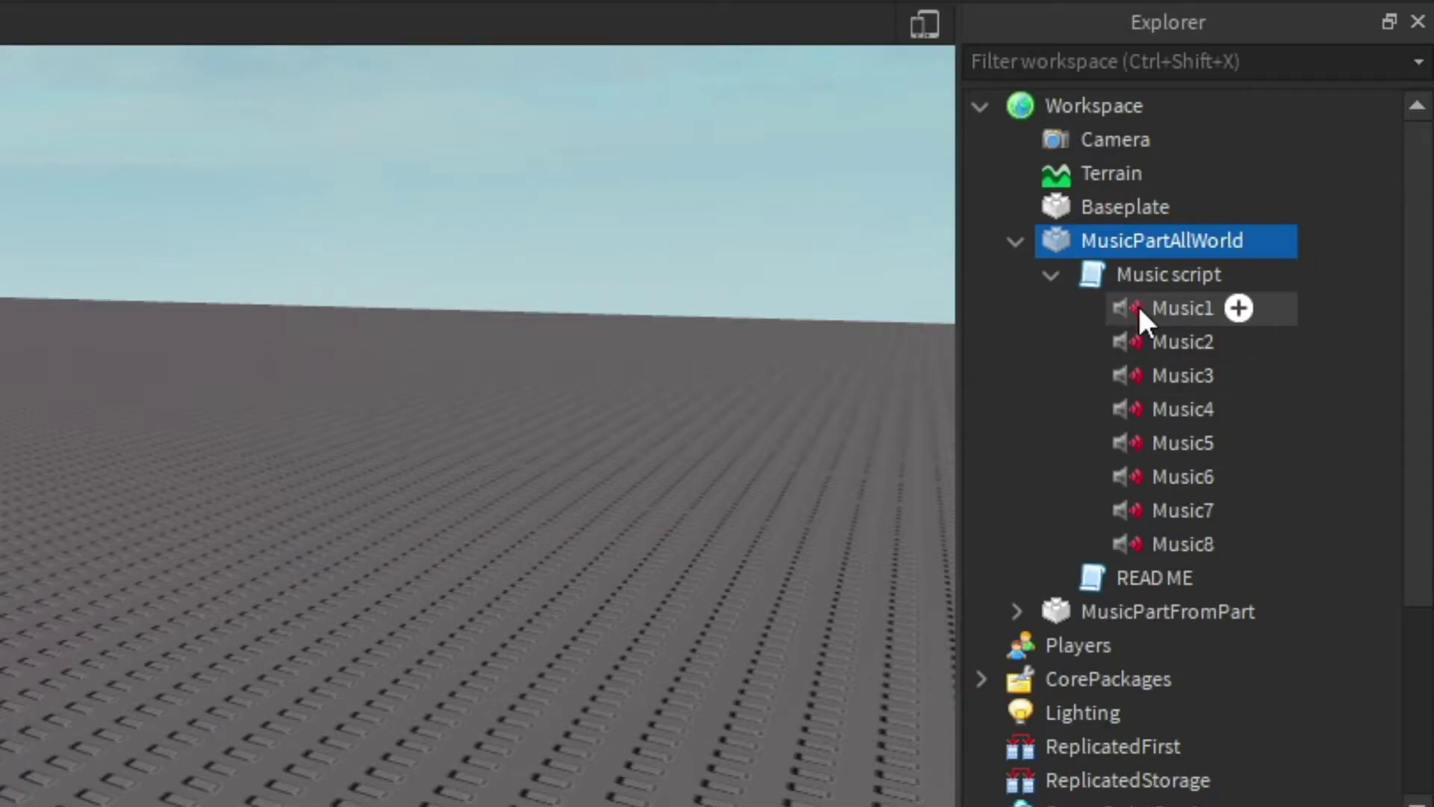
- Open the Music script and review its Music declarations and play-and-wait loop
{"action": "double_click", "coordinate": [1165, 274]}
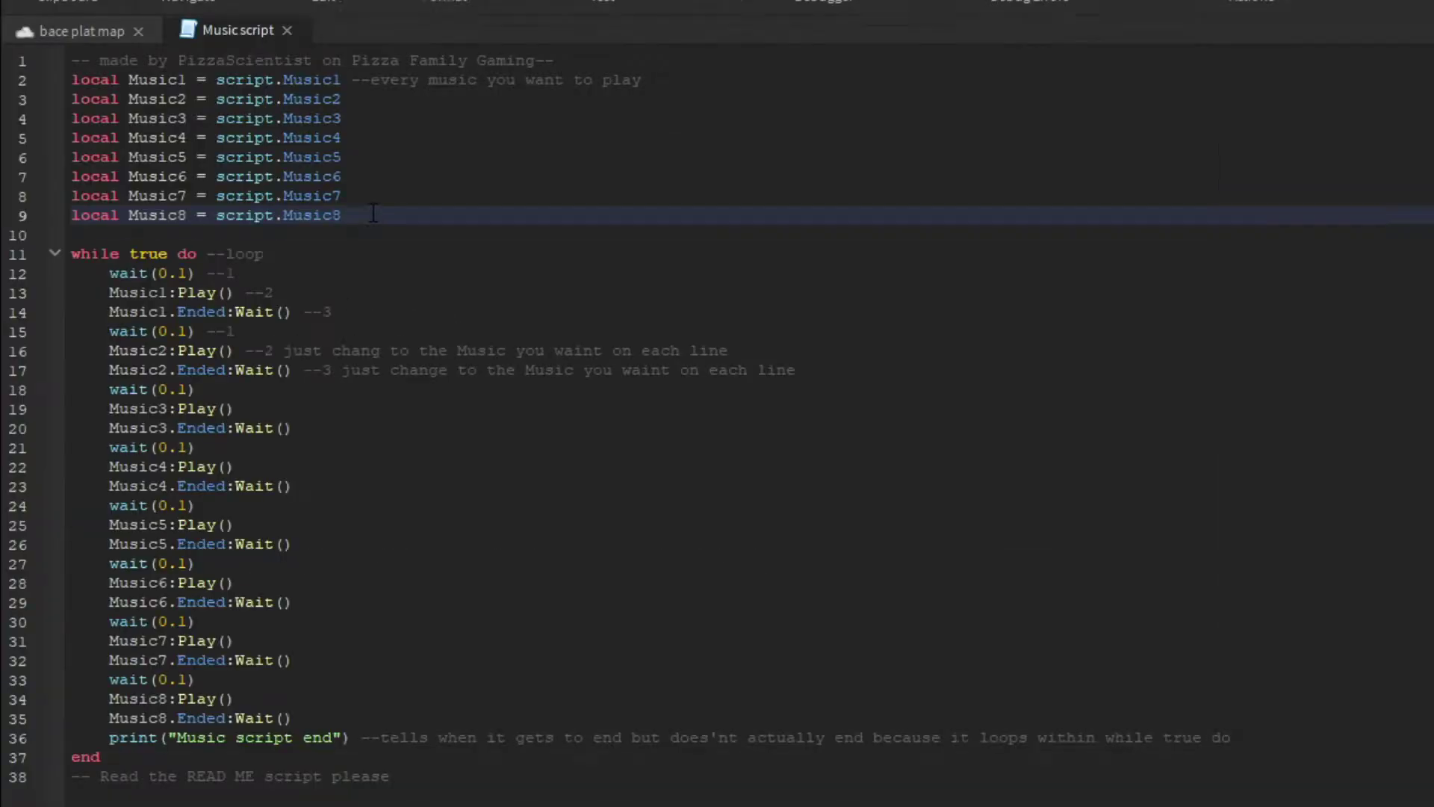
{"action": "left_click_drag", "start_coordinate": [342, 215], "coordinate": [182, 78]}
{"action": "left_click", "coordinate": [325, 99]}
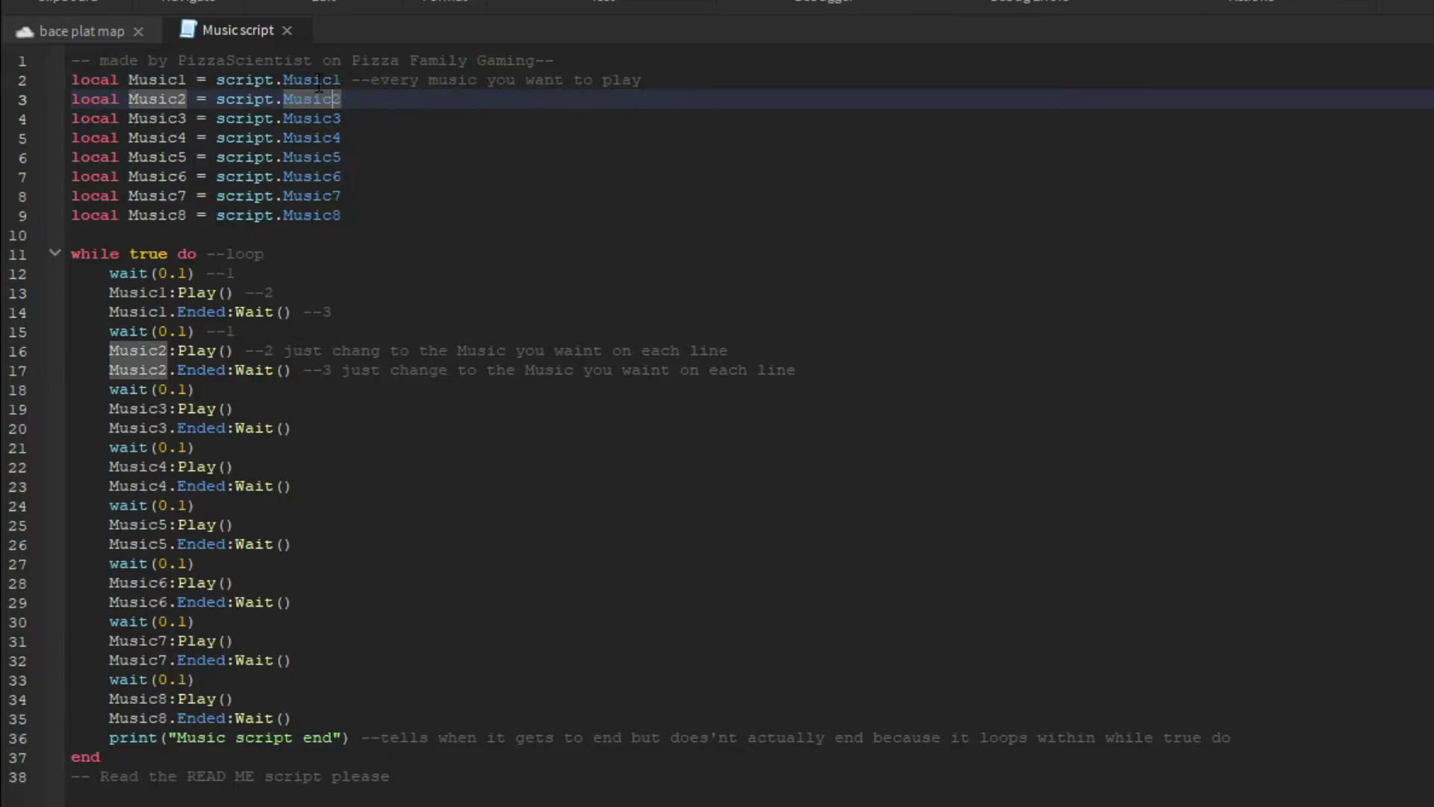
{"action": "left_click", "coordinate": [168, 292]}
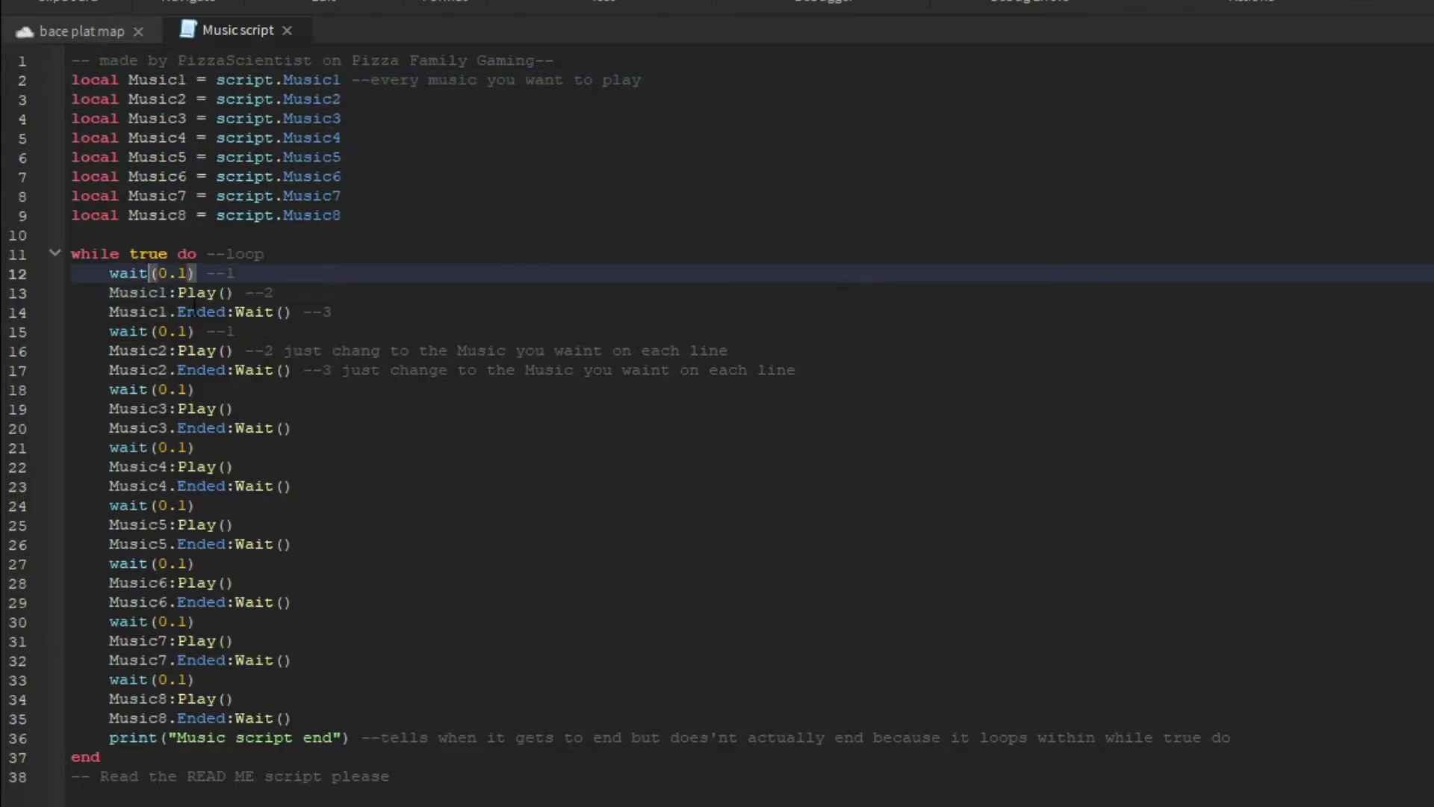
{"action": "left_click", "coordinate": [206, 311]}
{"action": "left_click", "coordinate": [278, 775]}
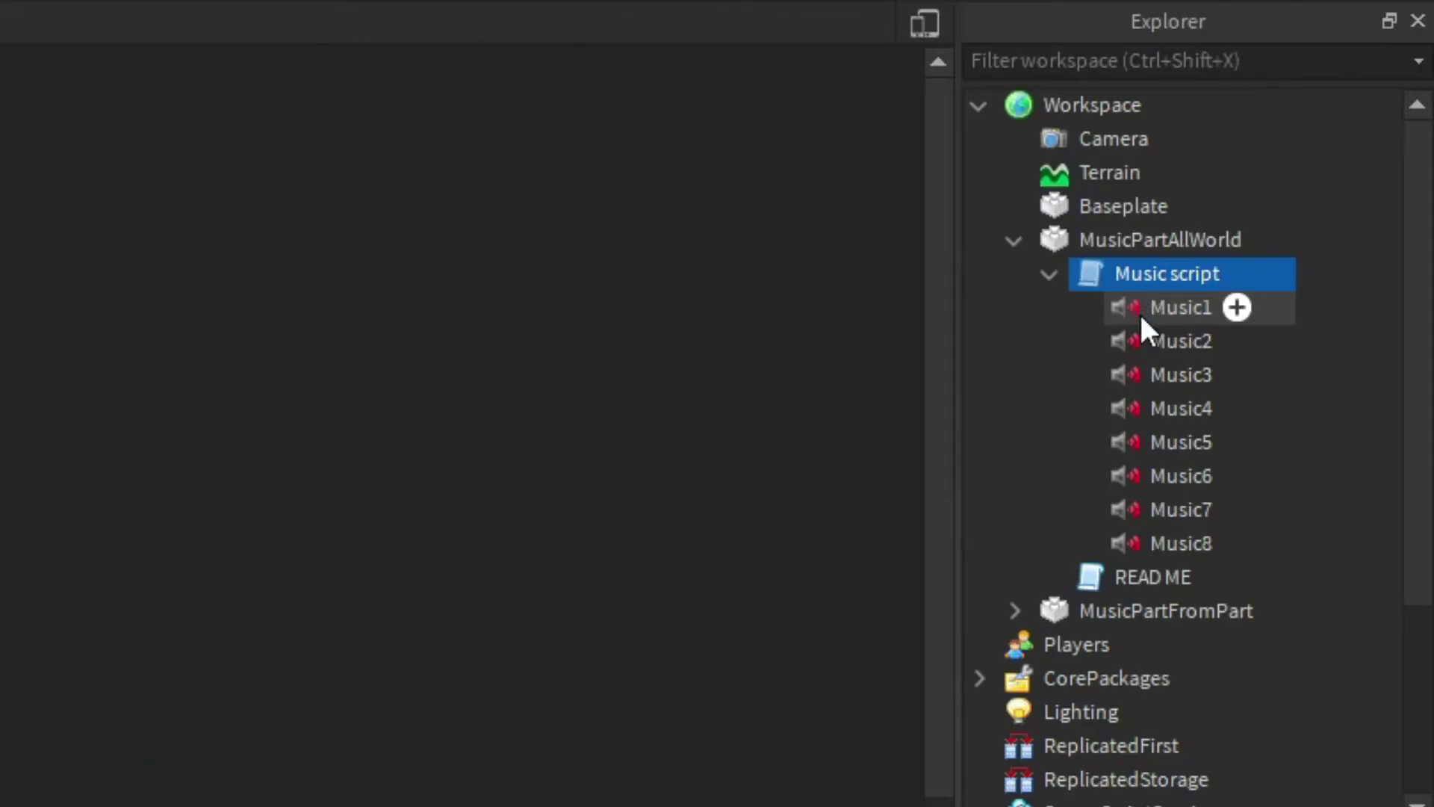
{"action": "left_click", "coordinate": [1140, 311]}
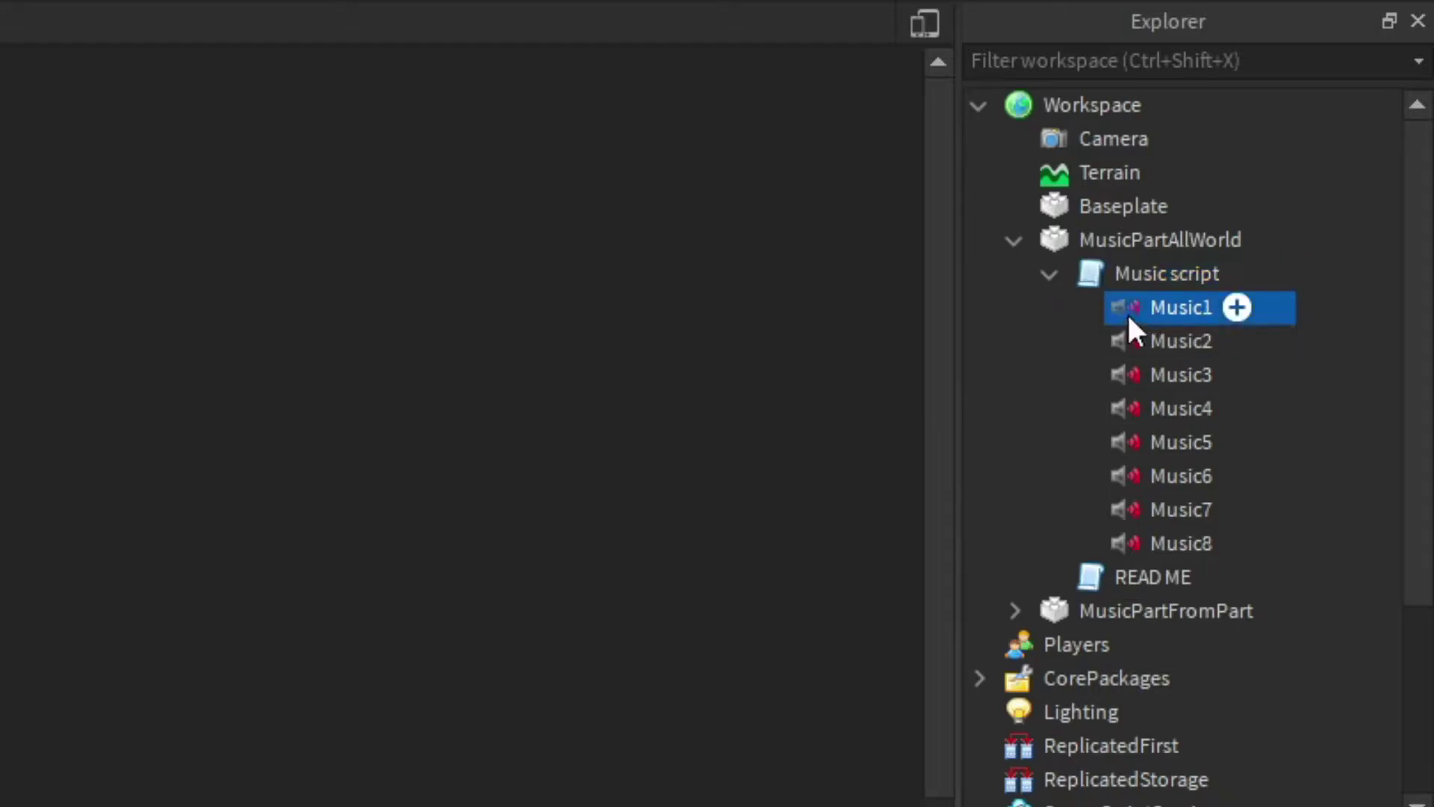
{"action": "left_click", "coordinate": [1126, 336]}
{"action": "left_click", "coordinate": [1127, 313]}
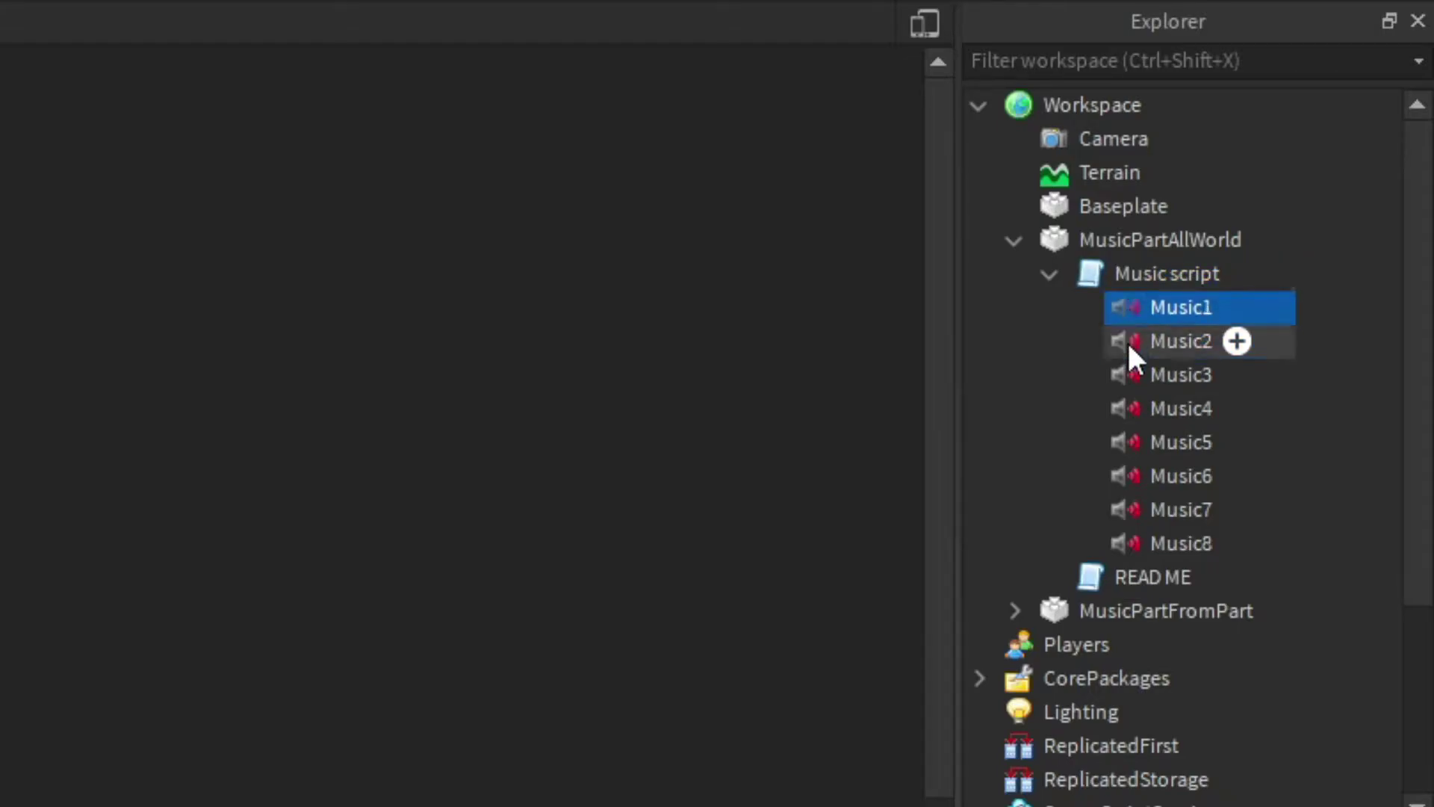
{"action": "left_click", "coordinate": [1127, 345]}
{"action": "left_click", "coordinate": [1130, 377]}
{"action": "left_click", "coordinate": [1131, 407]}
{"action": "left_click", "coordinate": [1130, 309]}
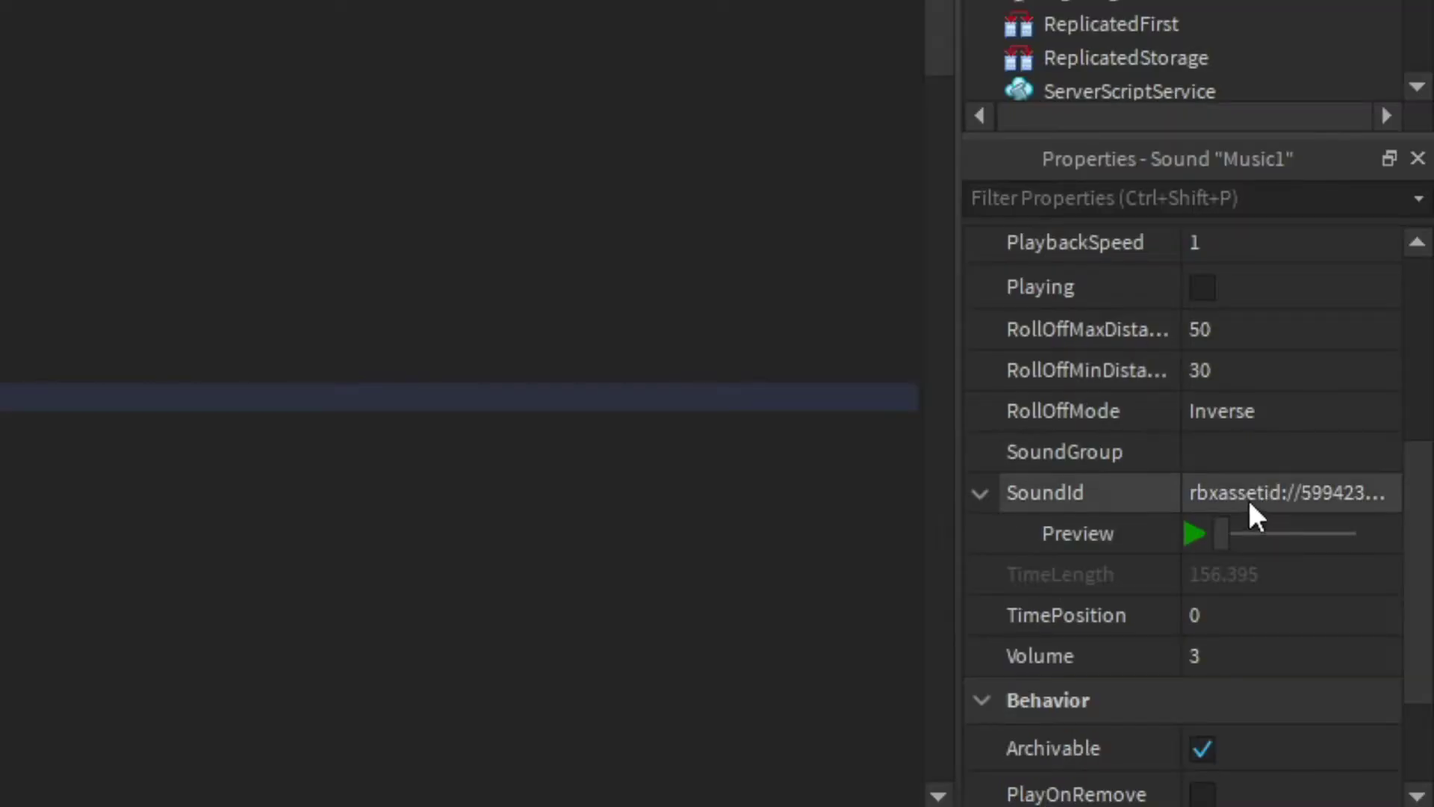
{"action": "left_click", "coordinate": [1246, 494]}
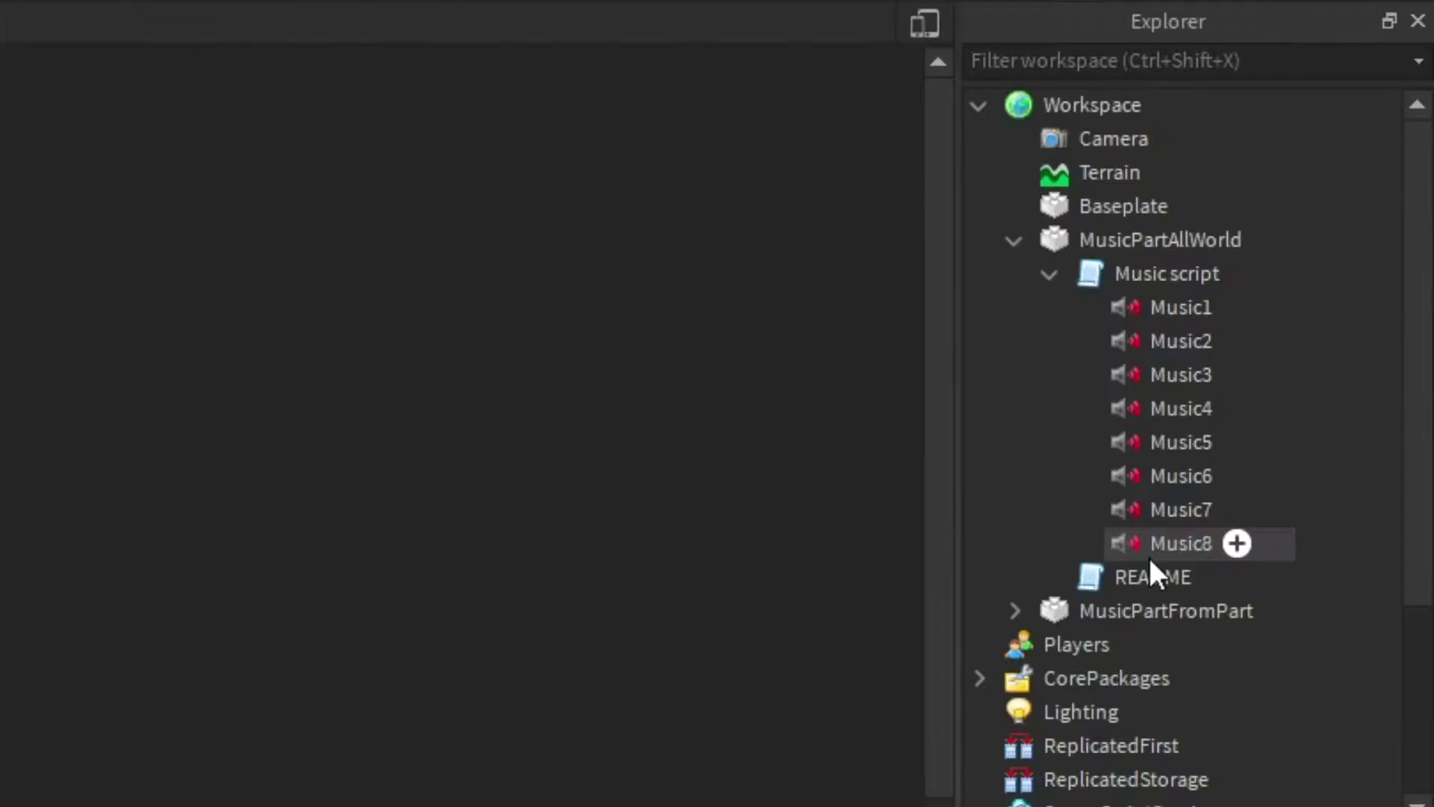
- Select the Music8, Music7 and Music6 sounds together and delete them
{"action": "left_click", "coordinate": [1134, 540]}
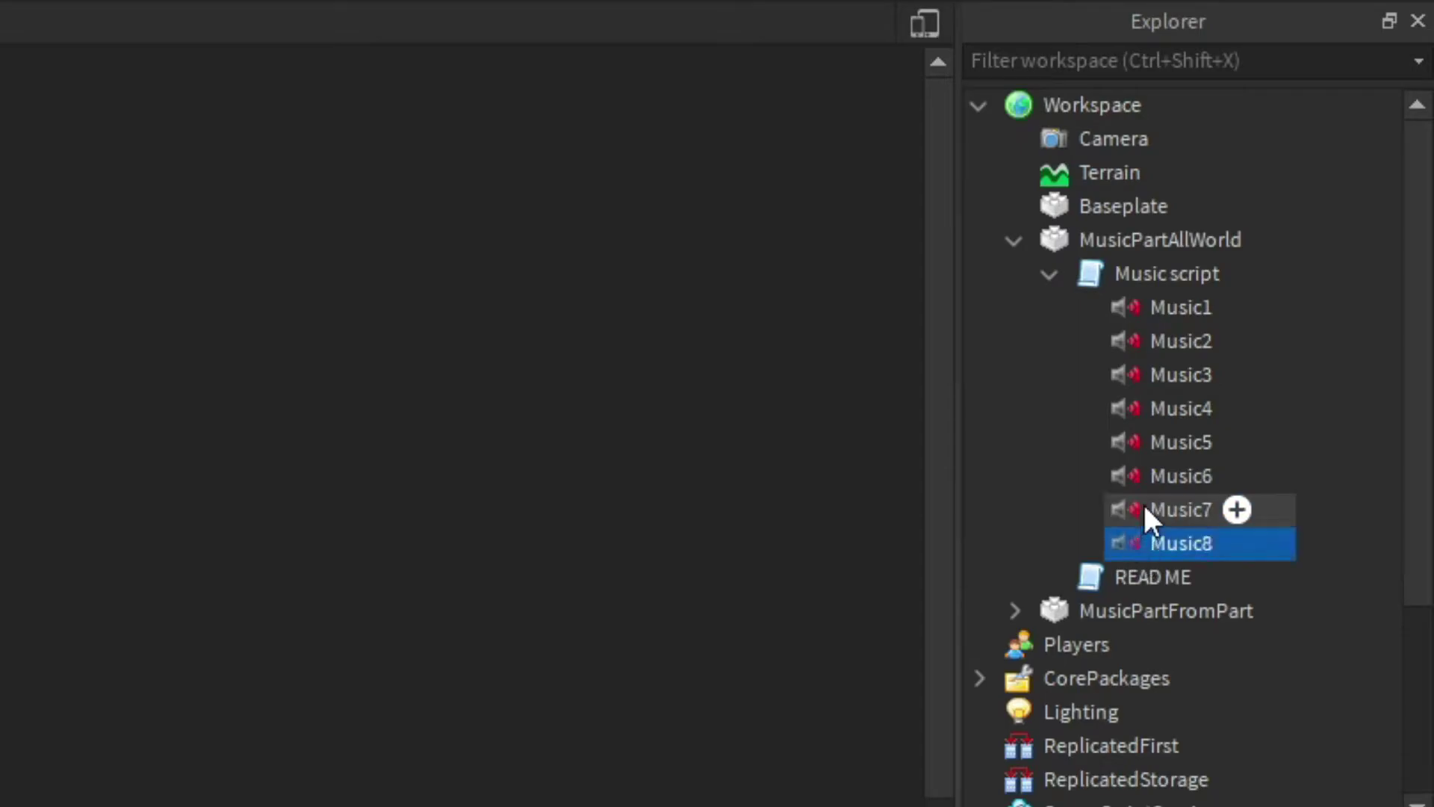
{"action": "left_click", "coordinate": [1144, 504], "text": "shift"}
{"action": "left_click", "coordinate": [1133, 478], "text": "shift"}
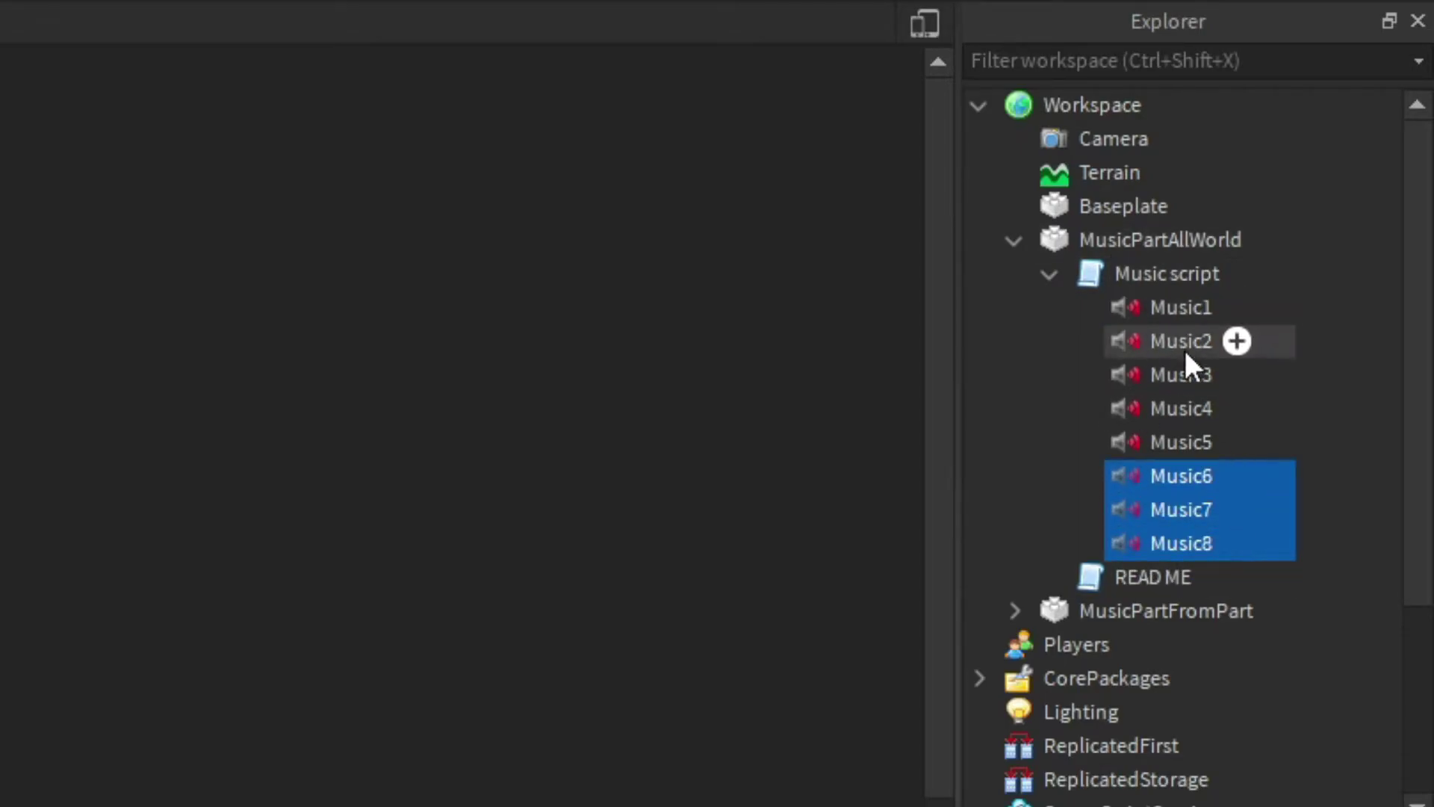
{"action": "key", "text": "Delete"}
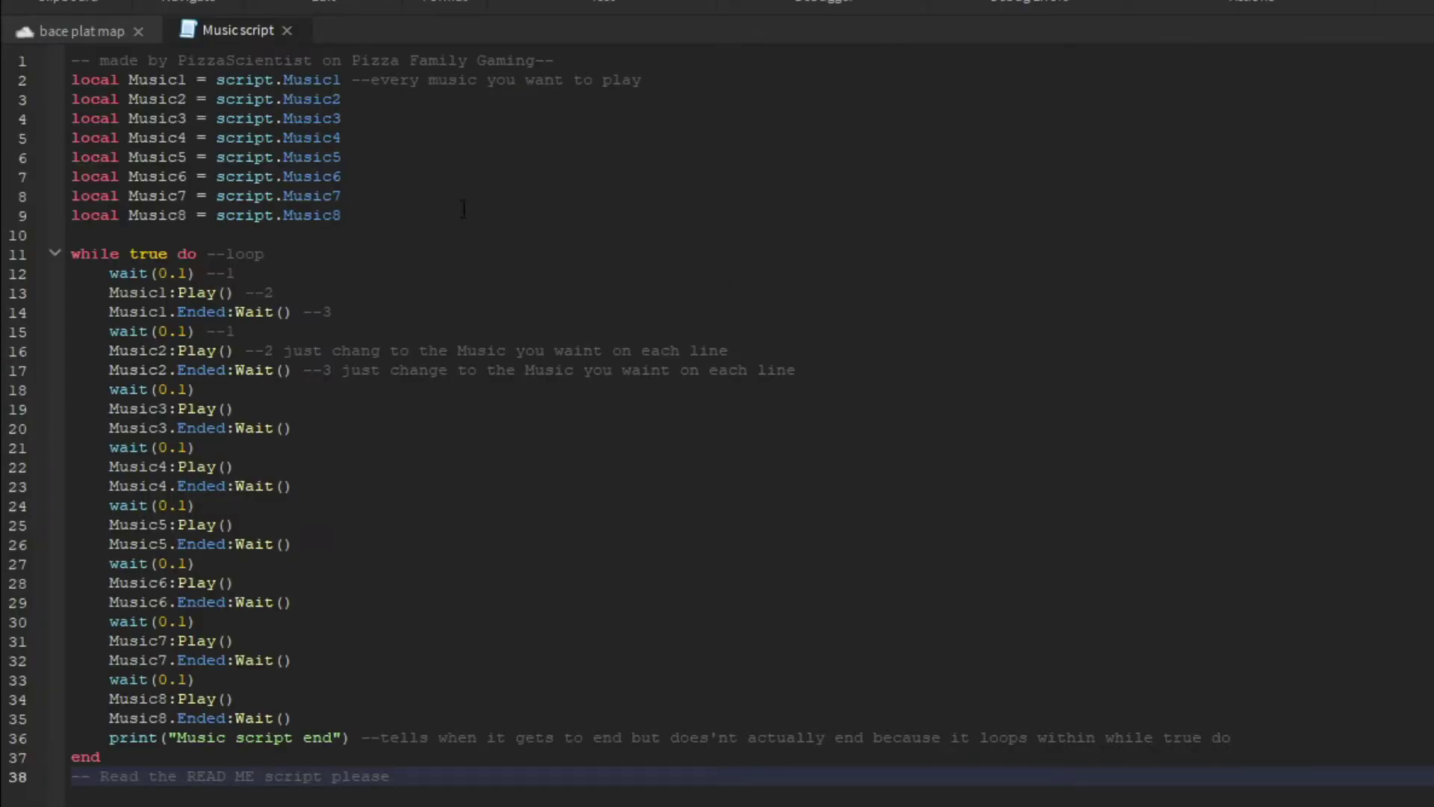
- Delete the Music6–Music8 variable declarations from the script
{"action": "left_click", "coordinate": [366, 221]}
{"action": "key", "text": "shift+Up"}
{"action": "key", "text": "shift+Up"}
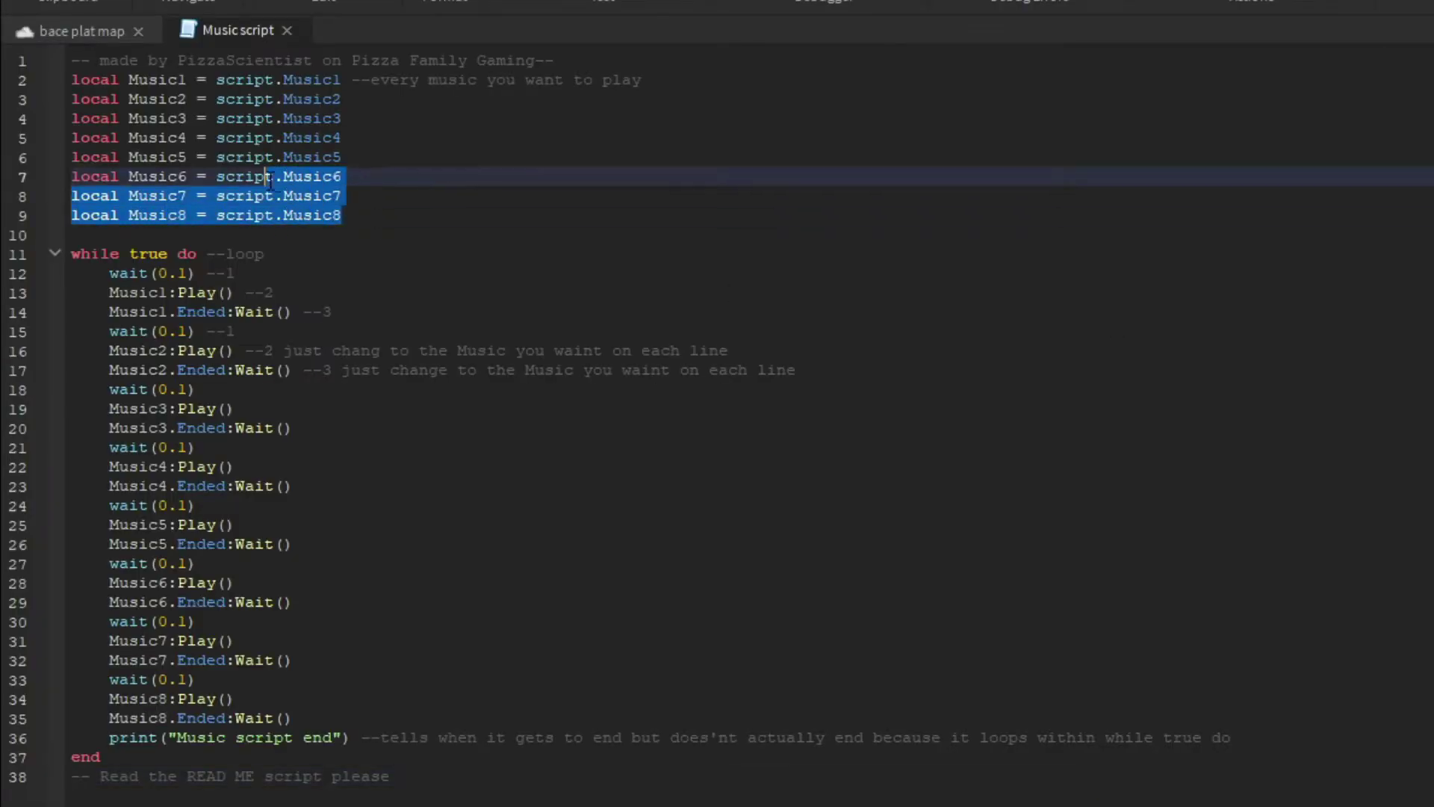
{"action": "key", "text": "ctrl+shift+Left"}
{"action": "key", "text": "ctrl+shift+Left"}
{"action": "key", "text": "ctrl+shift+Left"}
{"action": "key", "text": "ctrl+shift+Left"}
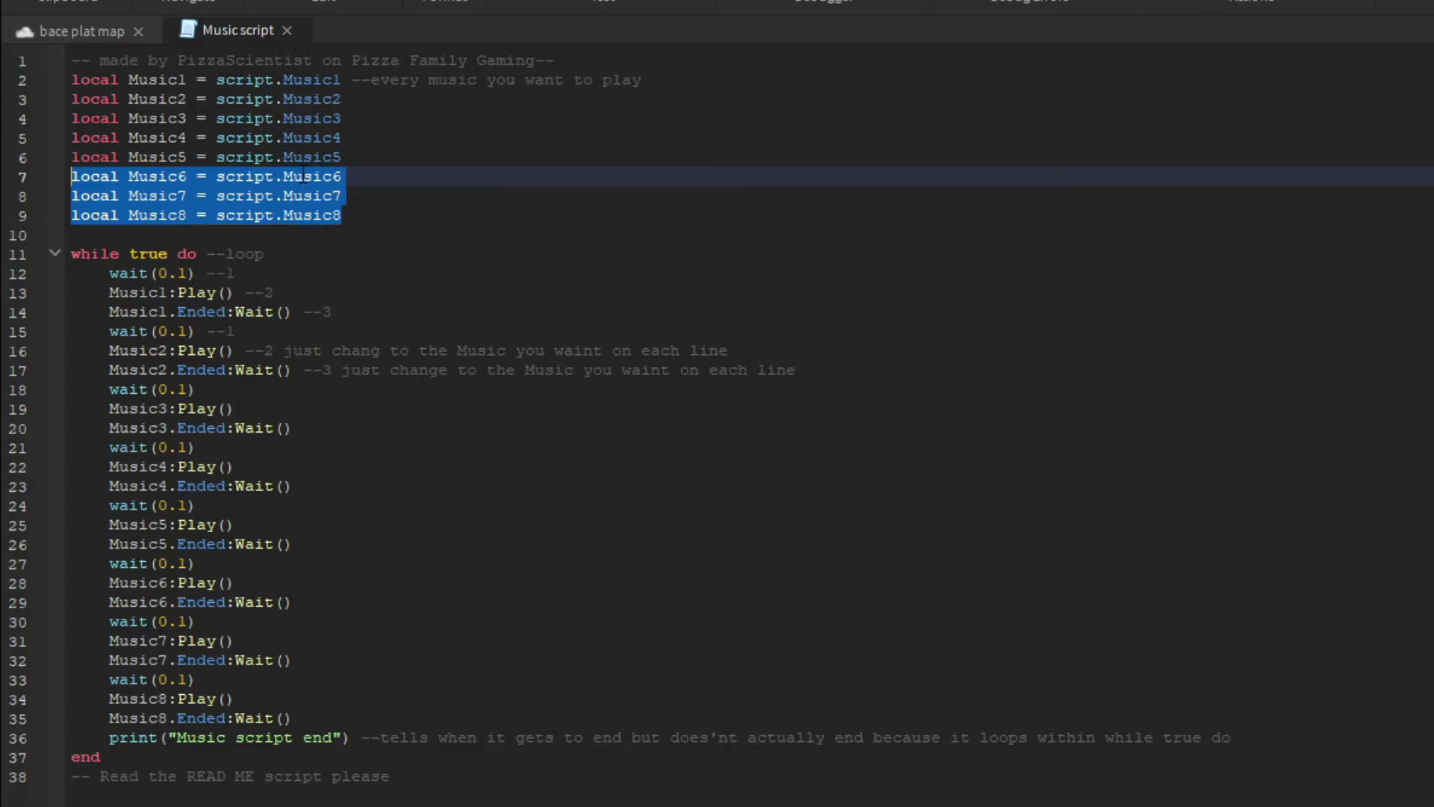
{"action": "key", "text": "BackSpace"}
{"action": "key", "text": "BackSpace"}
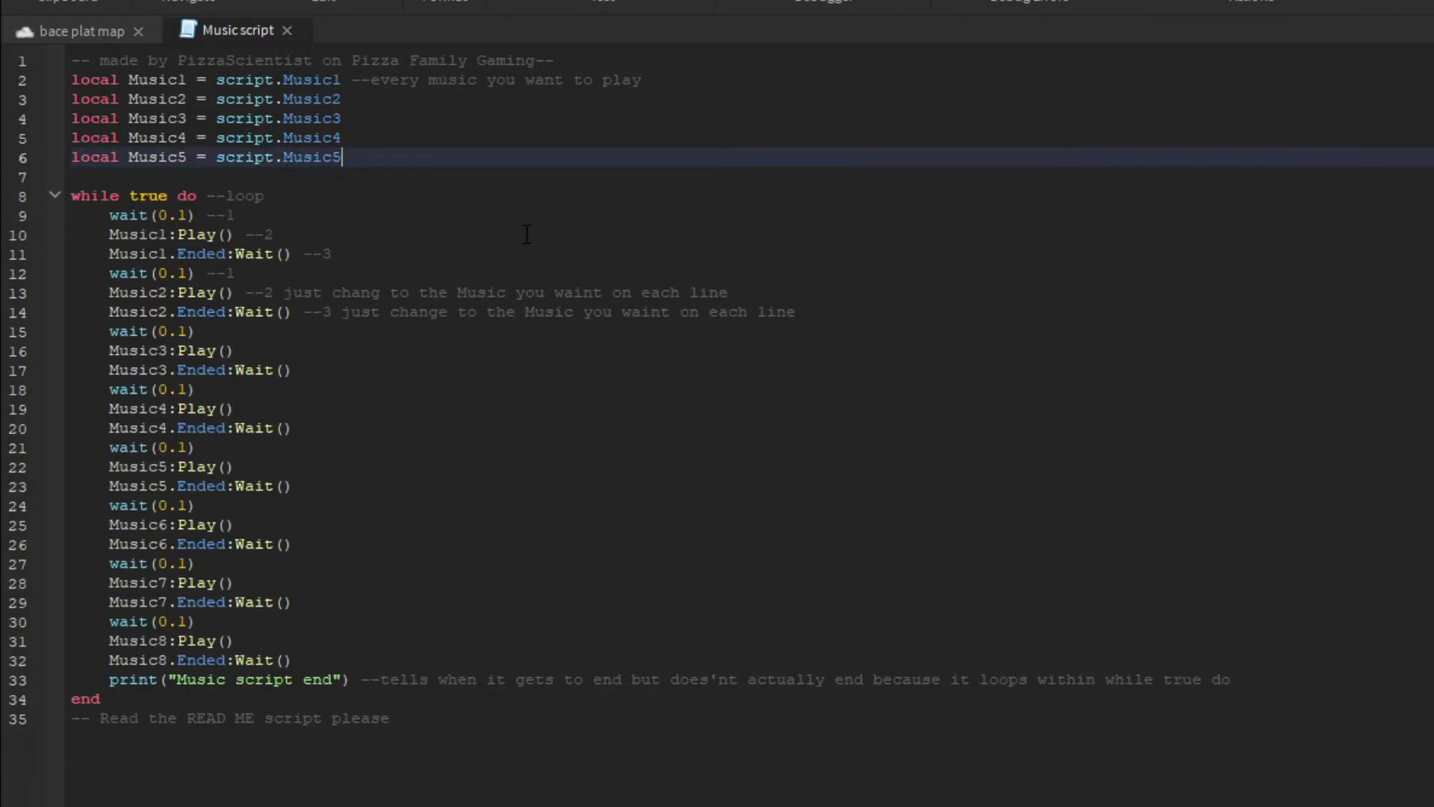
- Delete the Music6–Music8 play-and-wait lines and the leftover empty line
{"action": "left_click", "coordinate": [313, 196]}
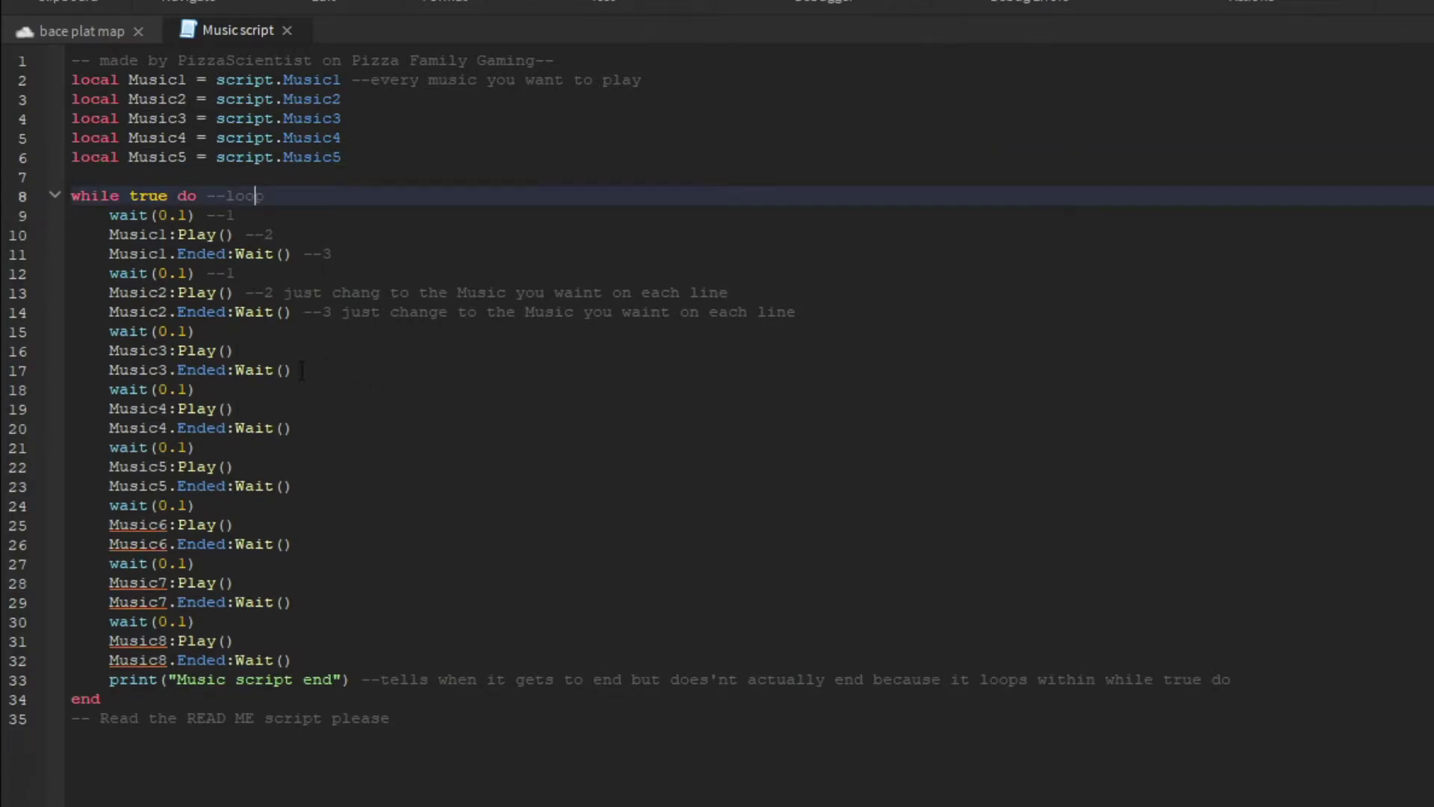
{"action": "left_click", "coordinate": [293, 544]}
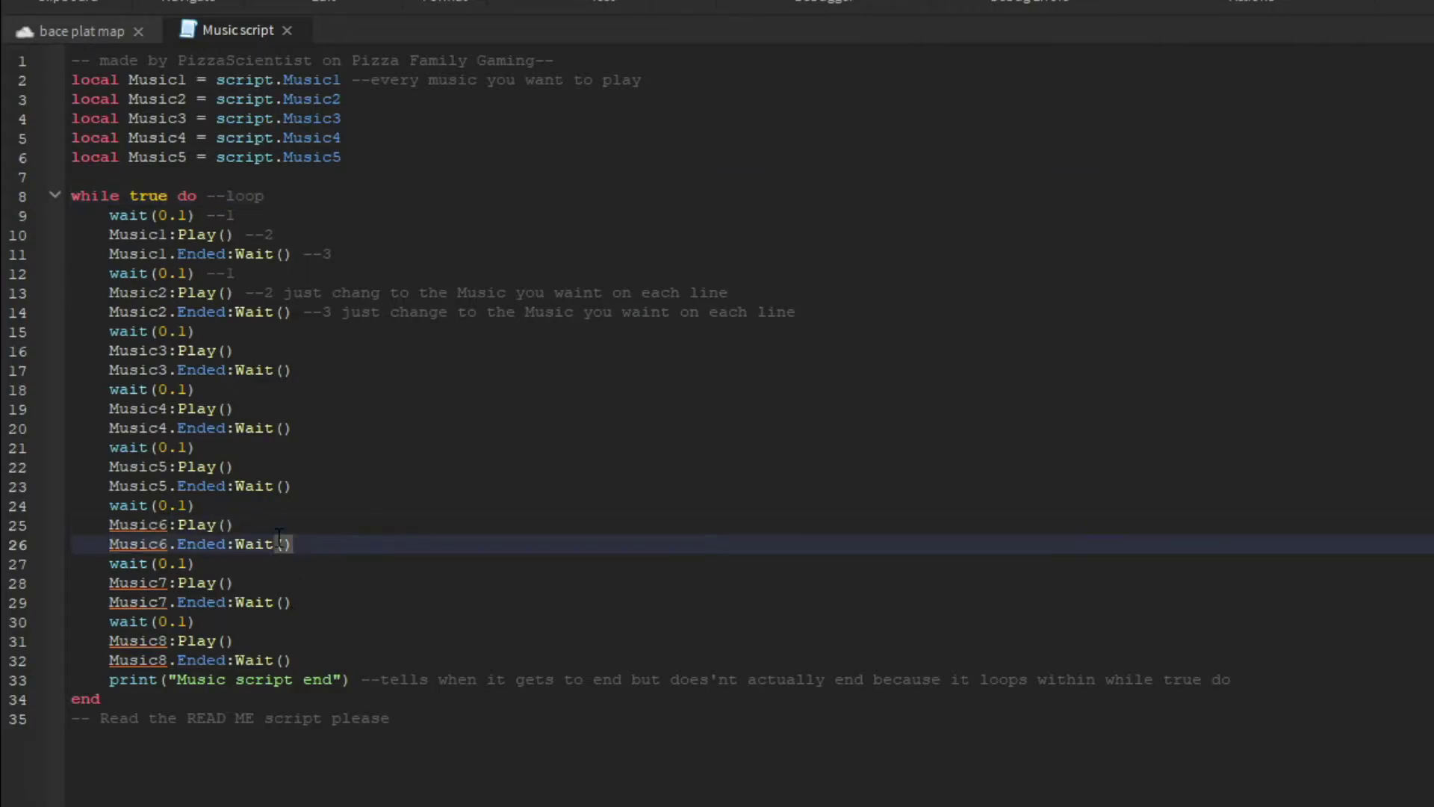
{"action": "left_click", "coordinate": [247, 523]}
{"action": "left_click_drag", "start_coordinate": [247, 523], "coordinate": [108, 525]}
{"action": "left_click_drag", "start_coordinate": [198, 564], "coordinate": [31, 527]}
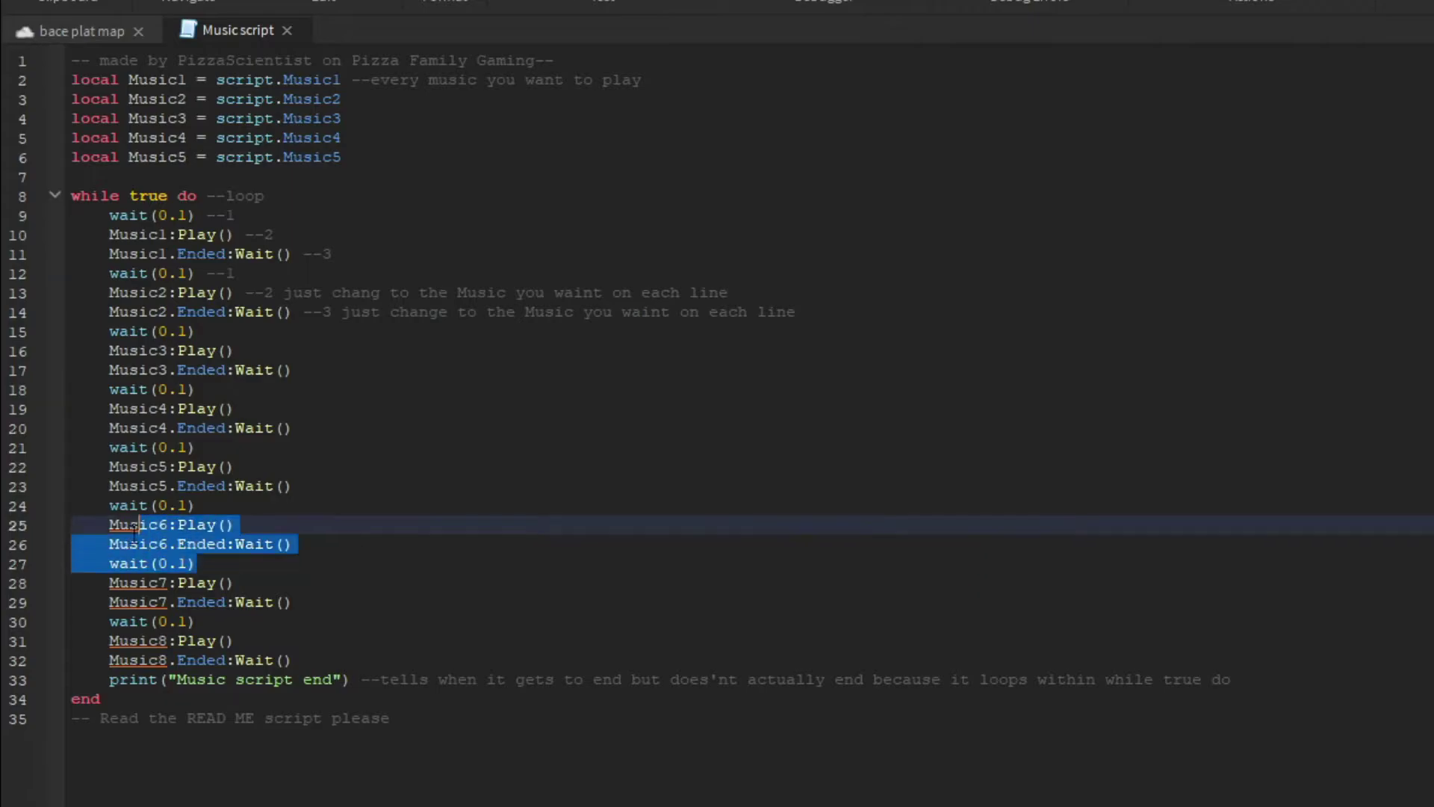
{"action": "left_click_drag", "start_coordinate": [318, 664], "coordinate": [99, 525]}
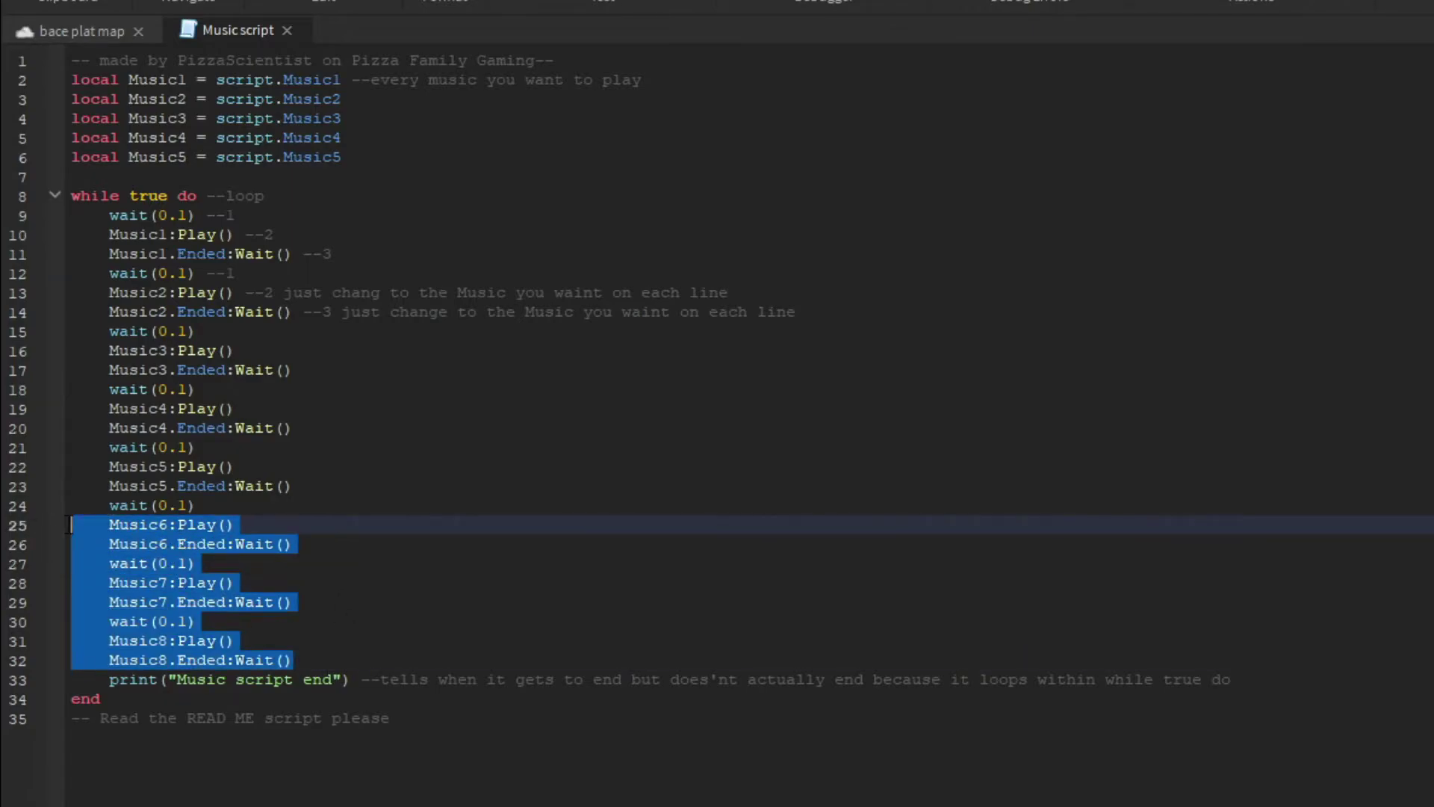
{"action": "key", "text": "BackSpace"}
{"action": "key", "text": "BackSpace"}
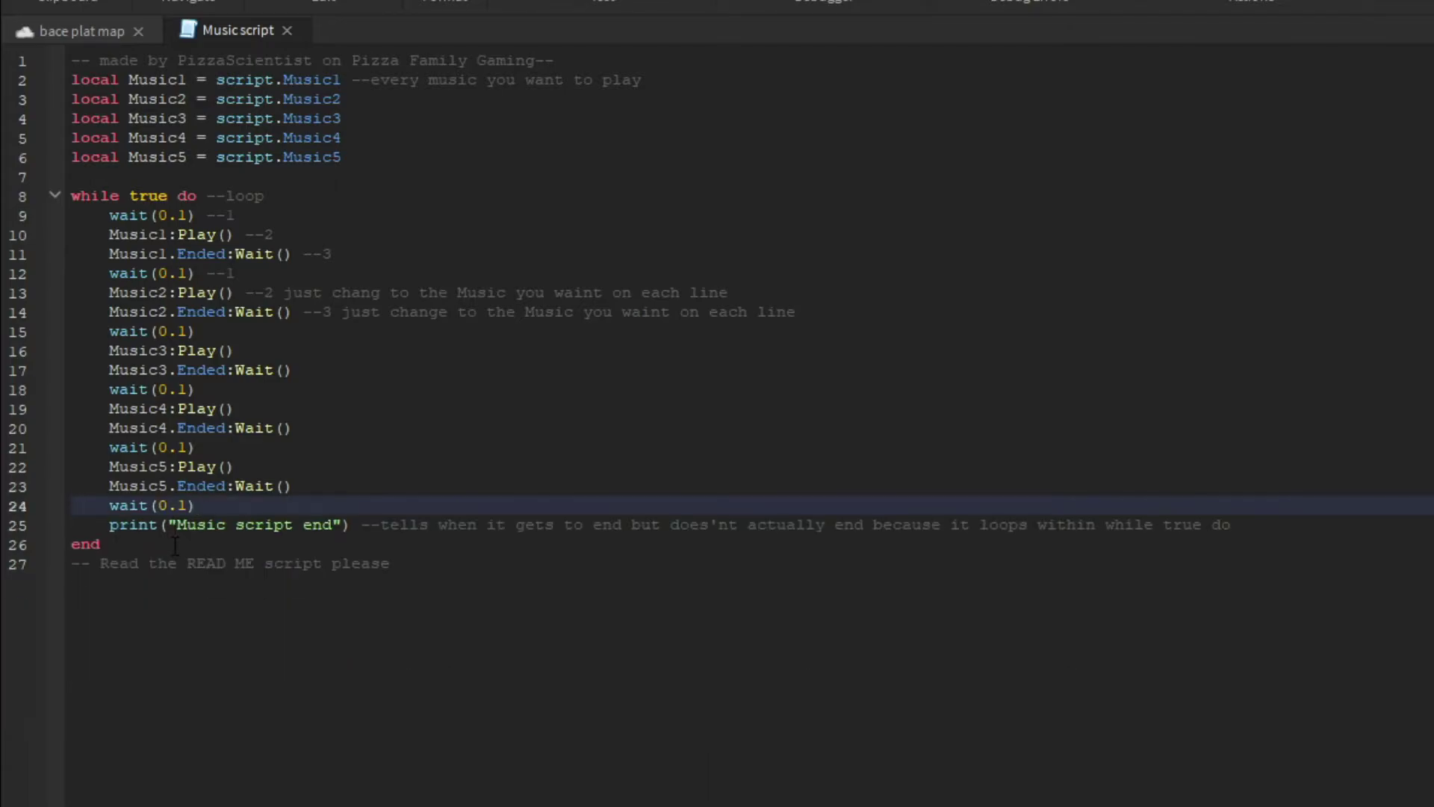
{"action": "left_click", "coordinate": [378, 706]}
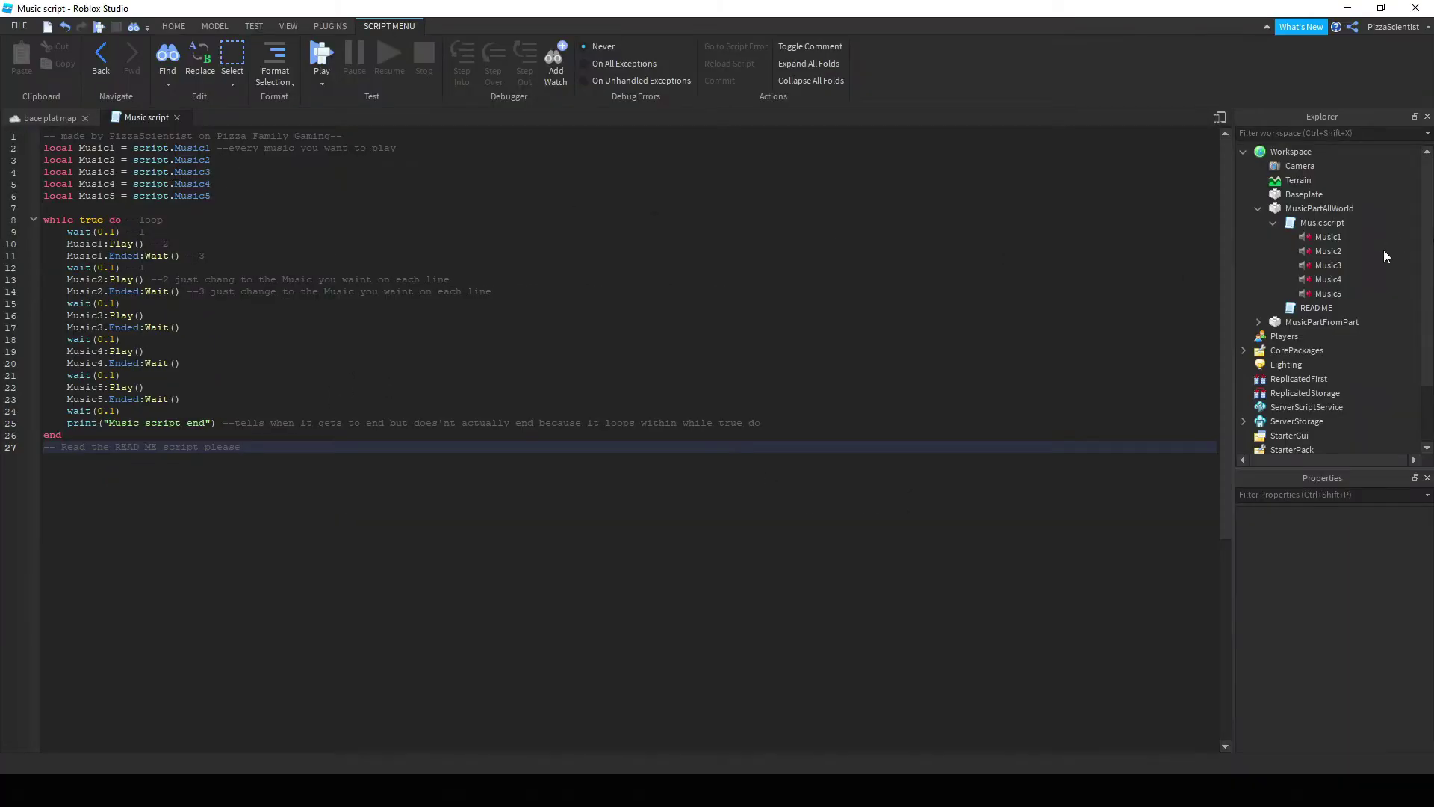
- Copy the Music5 sound from under the Music script
{"action": "left_click", "coordinate": [1315, 291]}
{"action": "left_click", "coordinate": [1317, 224]}
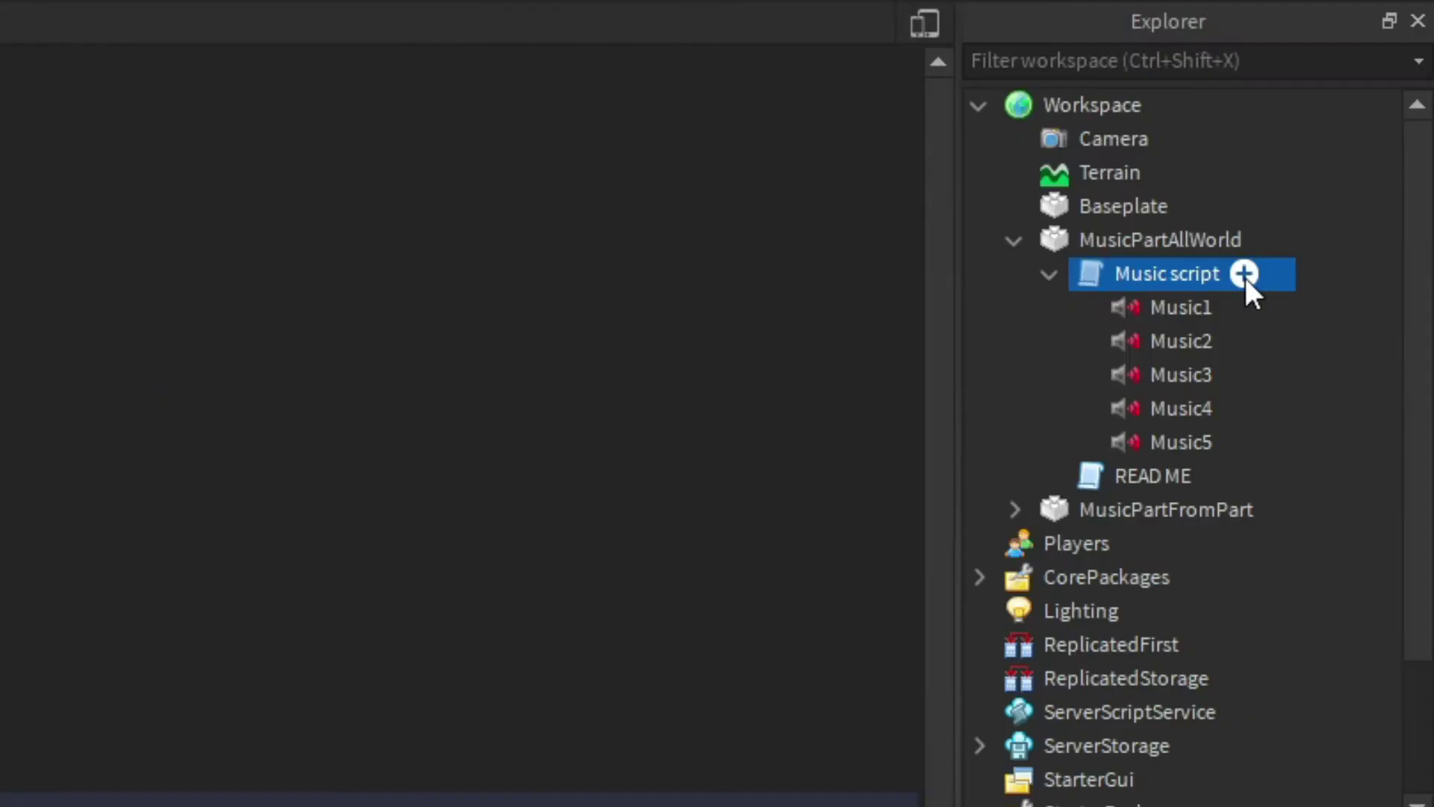
{"action": "left_click", "coordinate": [1143, 413]}
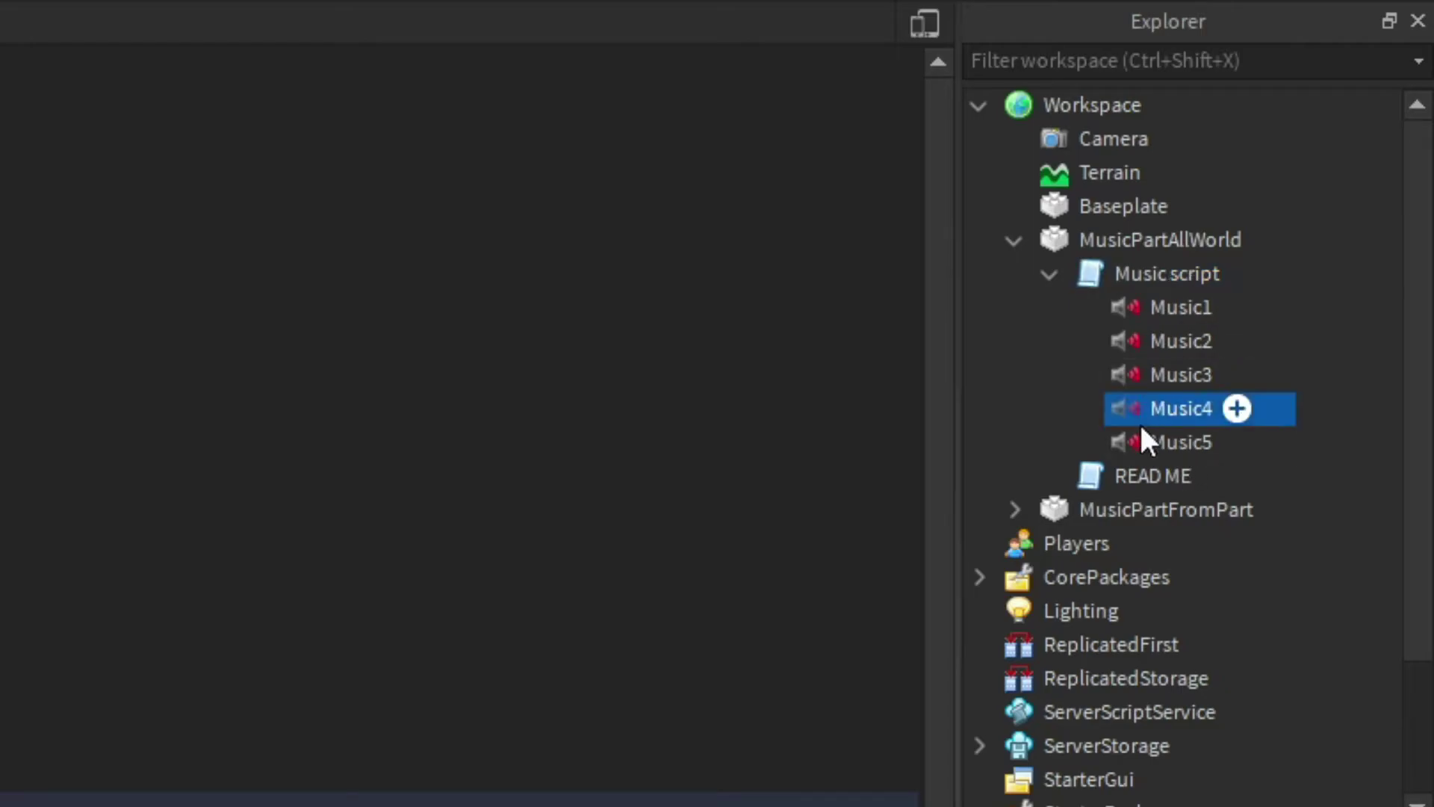
{"action": "left_click", "coordinate": [1143, 436]}
{"action": "right_click", "coordinate": [1143, 439]}
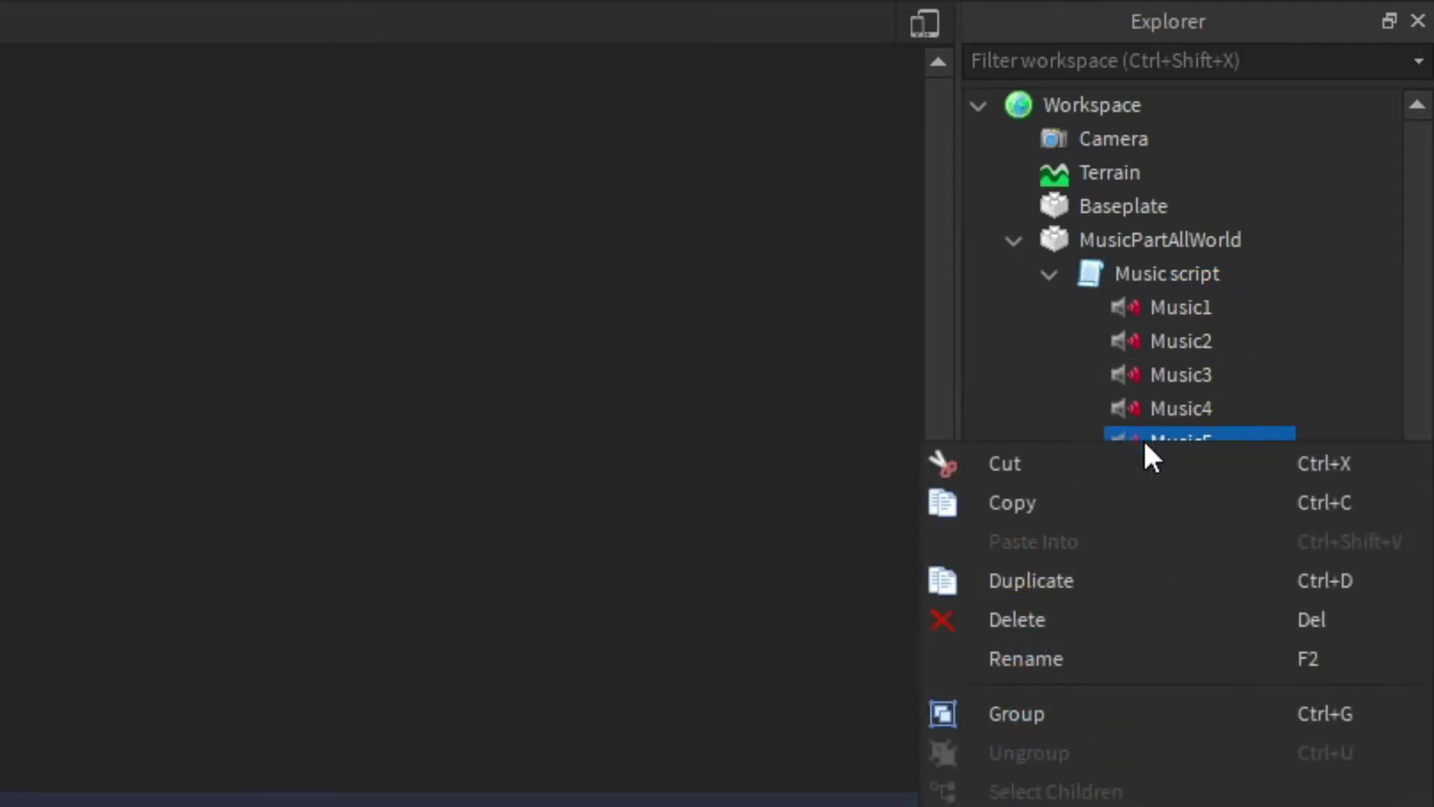
{"action": "left_click", "coordinate": [1041, 500]}
- Paste the copy into the Music script and rename it Music10
{"action": "left_click", "coordinate": [1166, 282]}
{"action": "right_click", "coordinate": [1155, 280]}
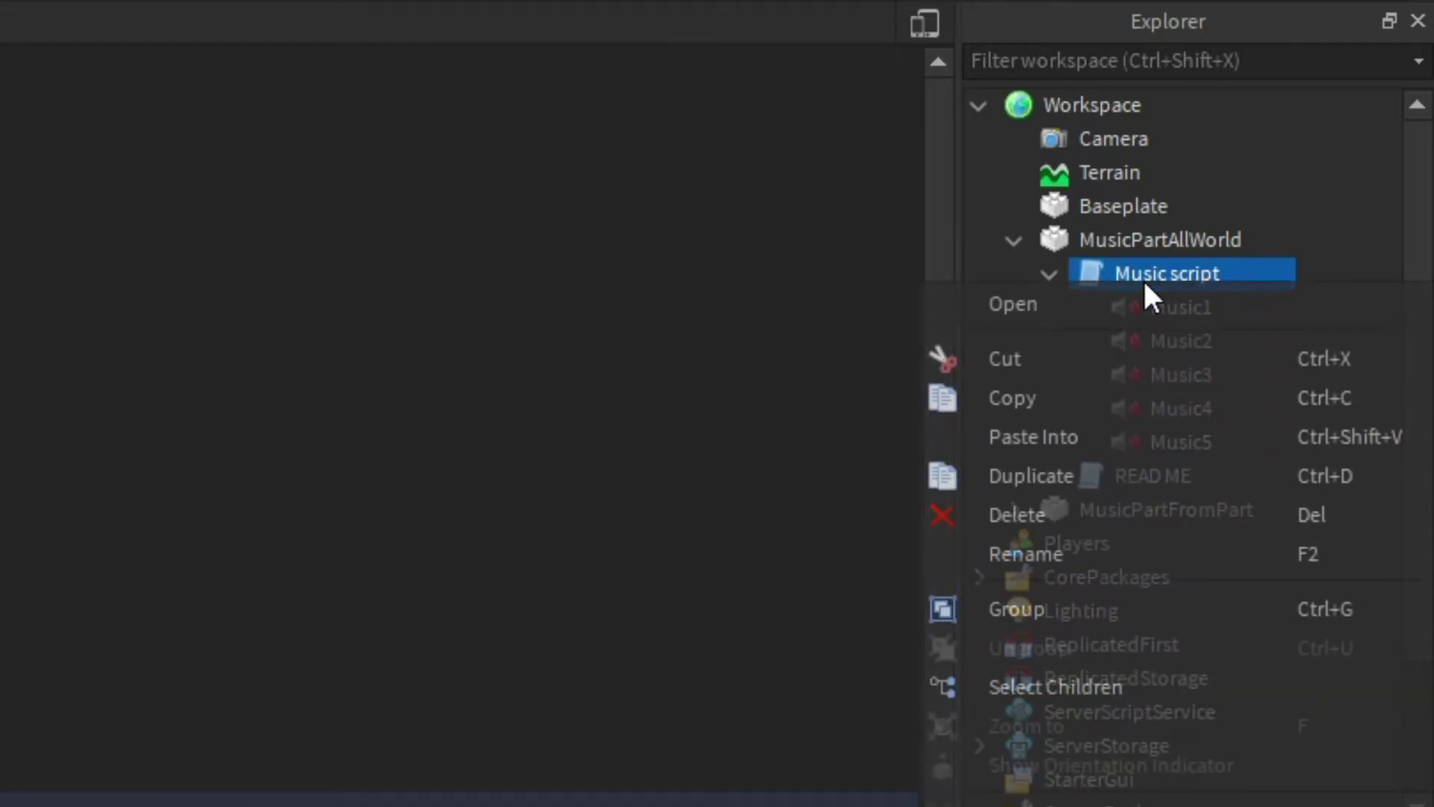
{"action": "left_click", "coordinate": [1088, 434]}
{"action": "left_click", "coordinate": [1170, 472]}
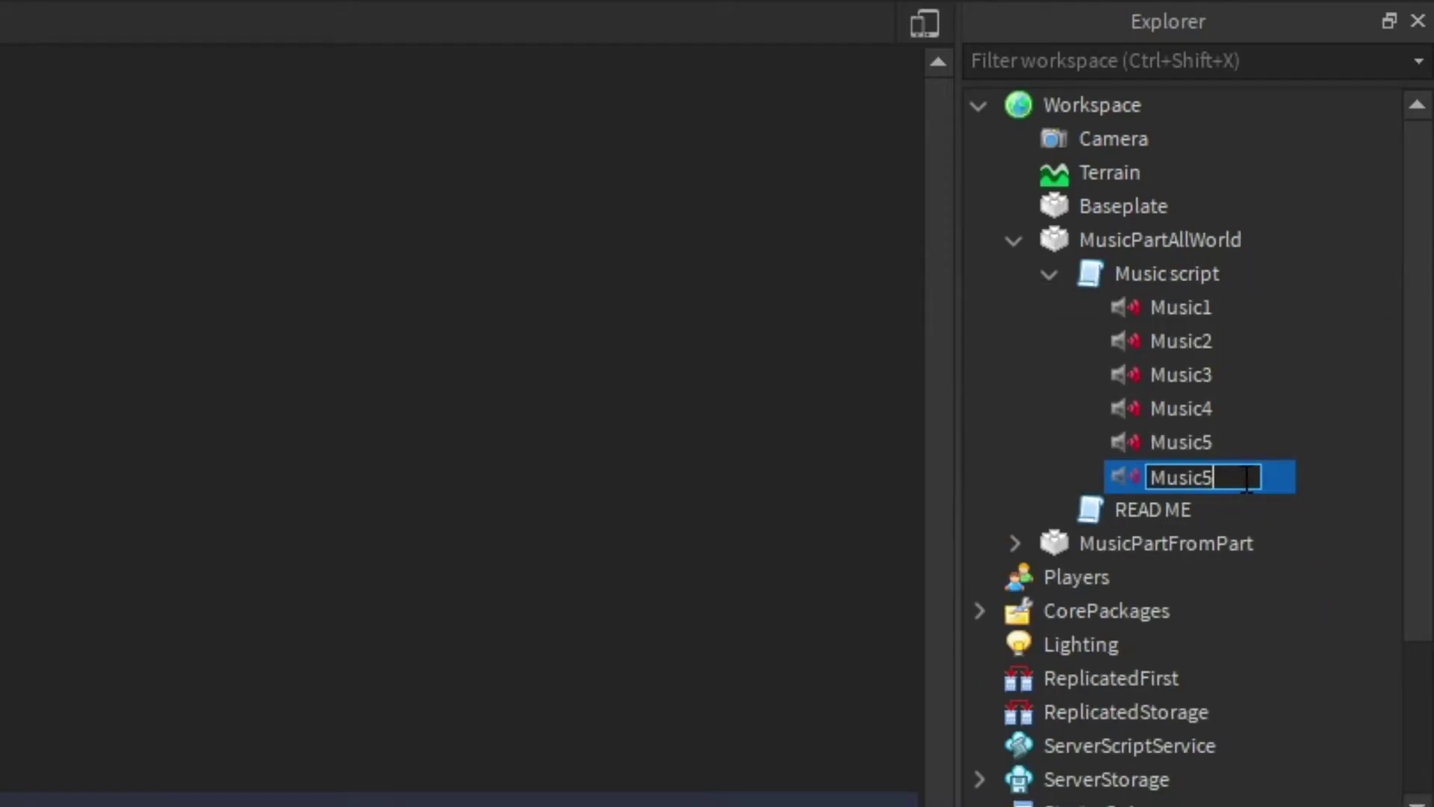
{"action": "key", "text": "BackSpace"}
{"action": "type", "text": "10"}
{"action": "key", "text": "Return"}
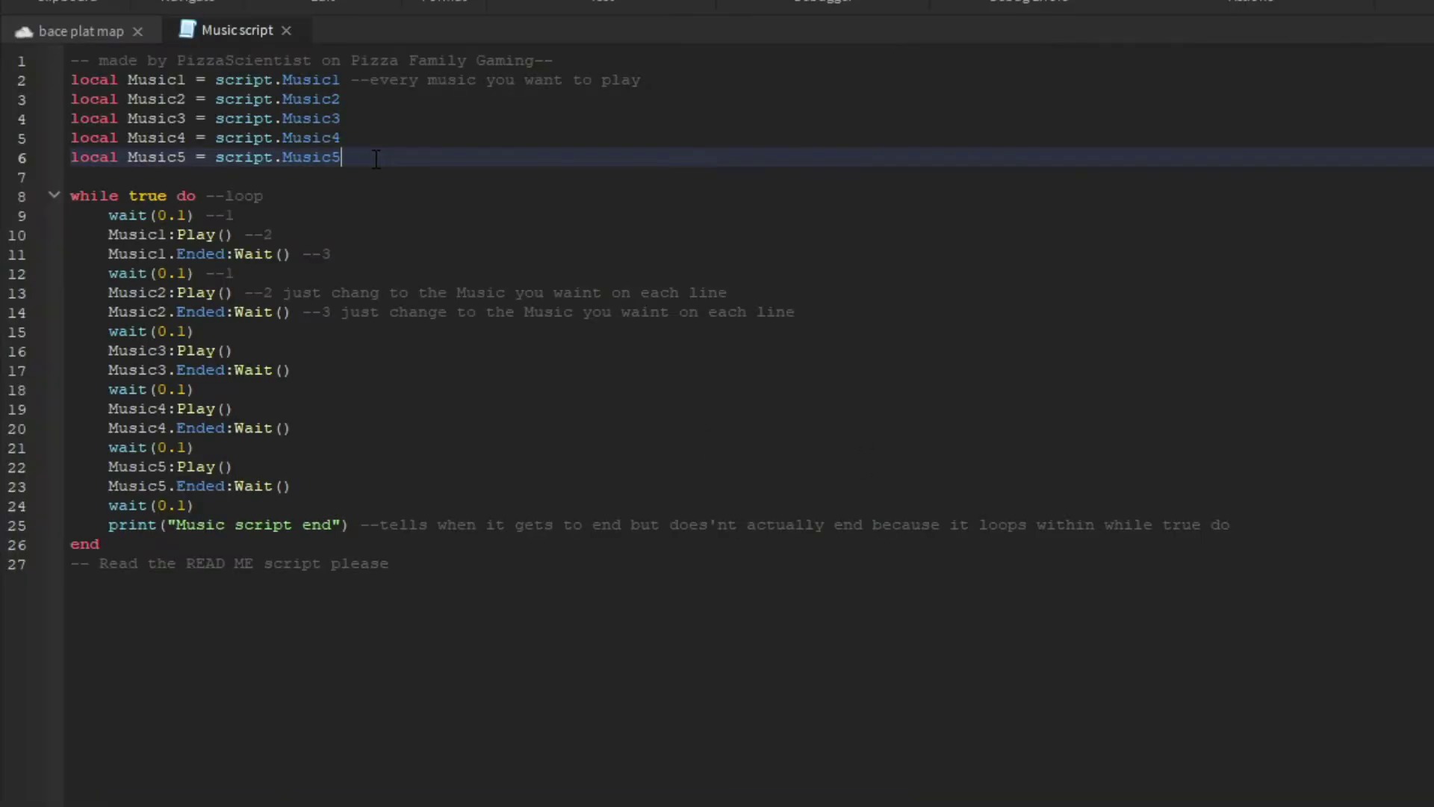
- Duplicate the Music5 declaration as a Music10 variable on line 7
{"action": "left_click_drag", "start_coordinate": [377, 158], "coordinate": [70, 158]}
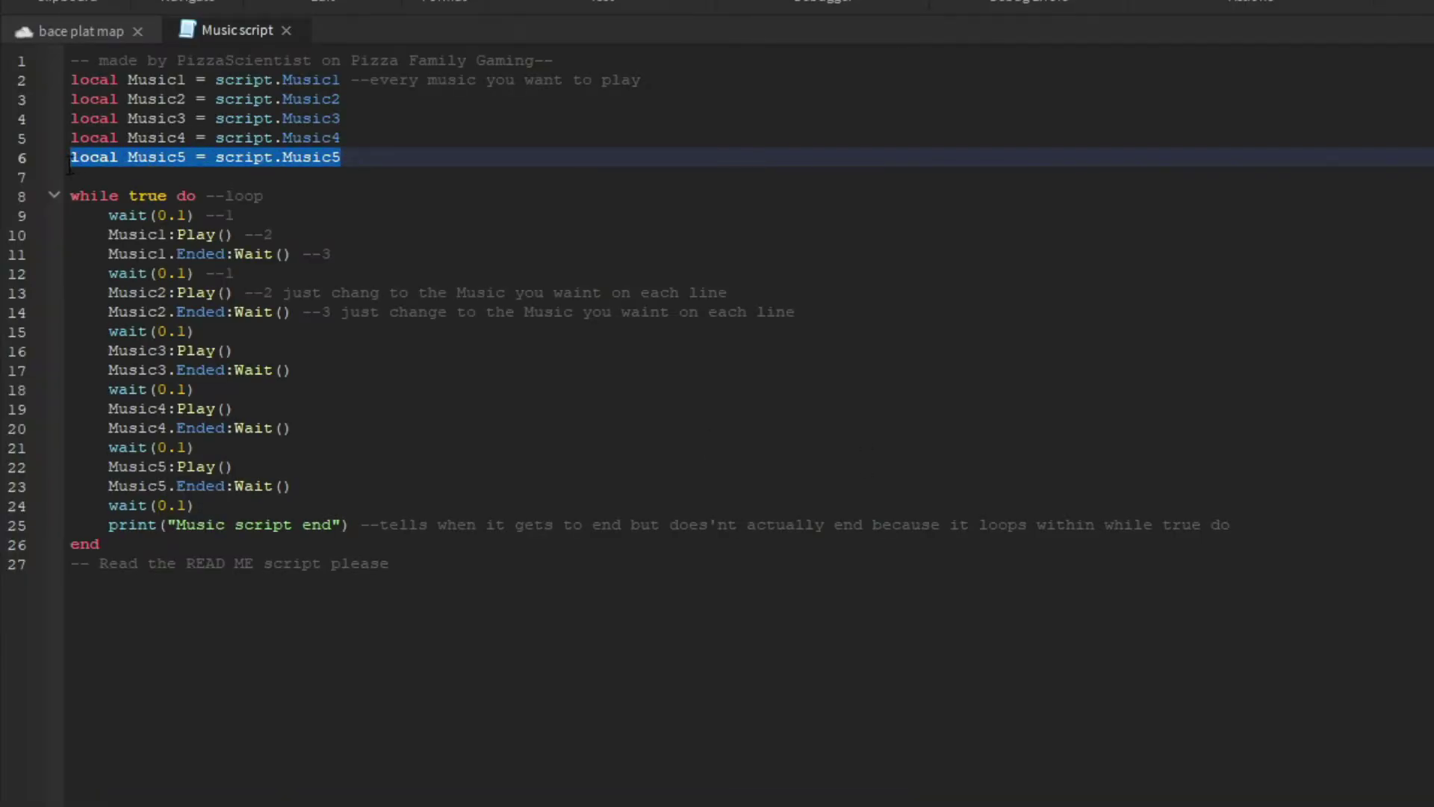
{"action": "left_click", "coordinate": [269, 177]}
{"action": "key", "text": "Return"}
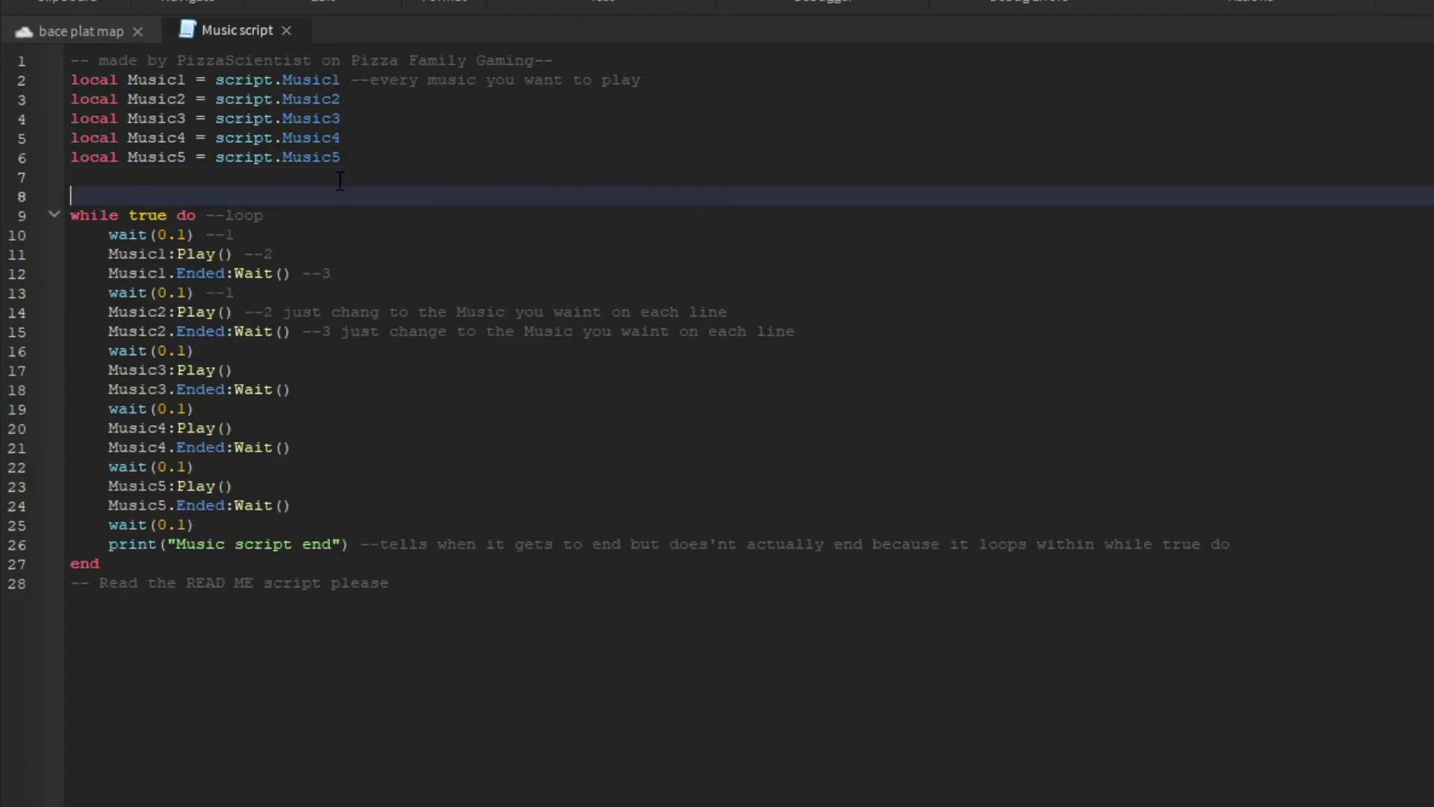
{"action": "key", "text": "Up"}
{"action": "key", "text": "ctrl+v"}
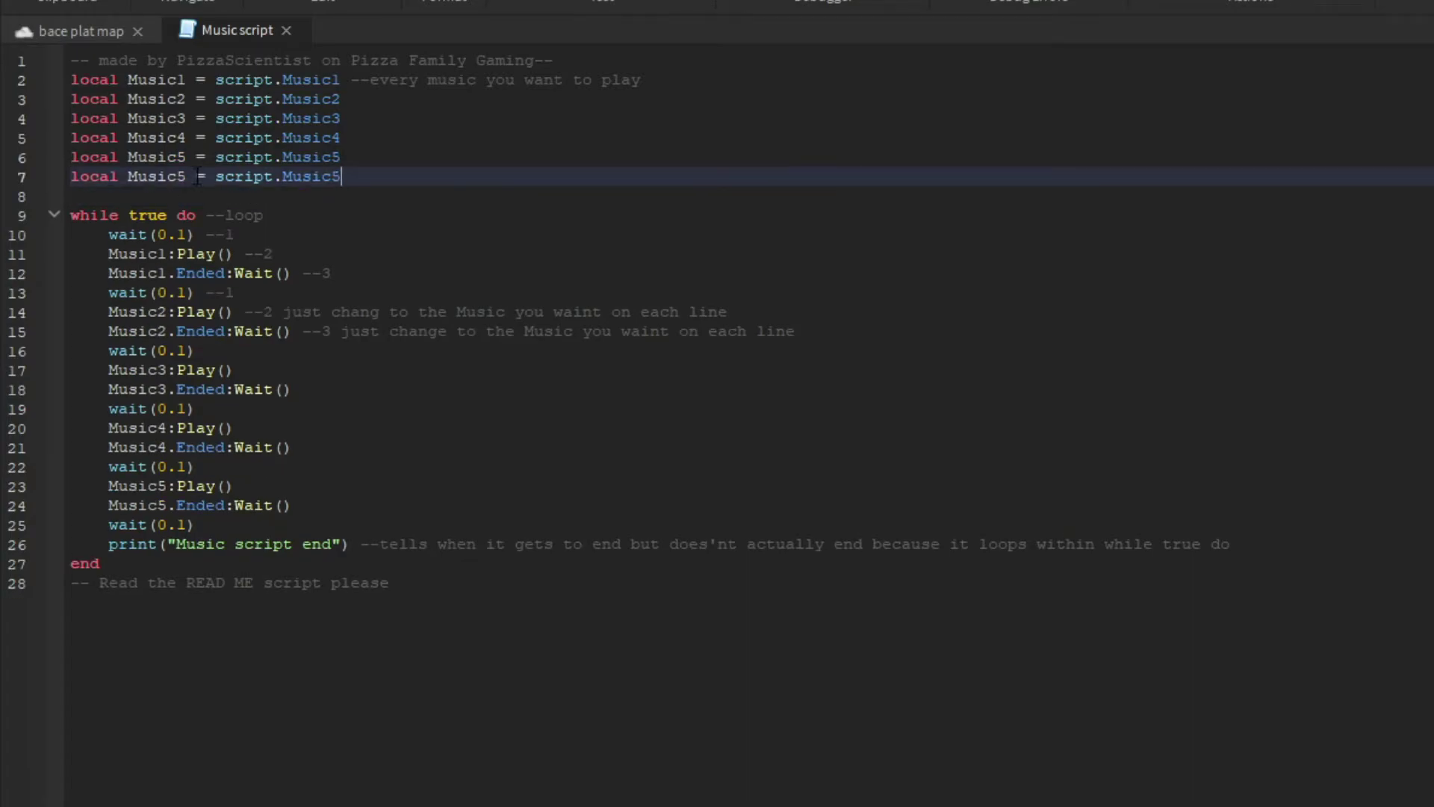
{"action": "key", "text": "BackSpace"}
{"action": "type", "text": "10"}
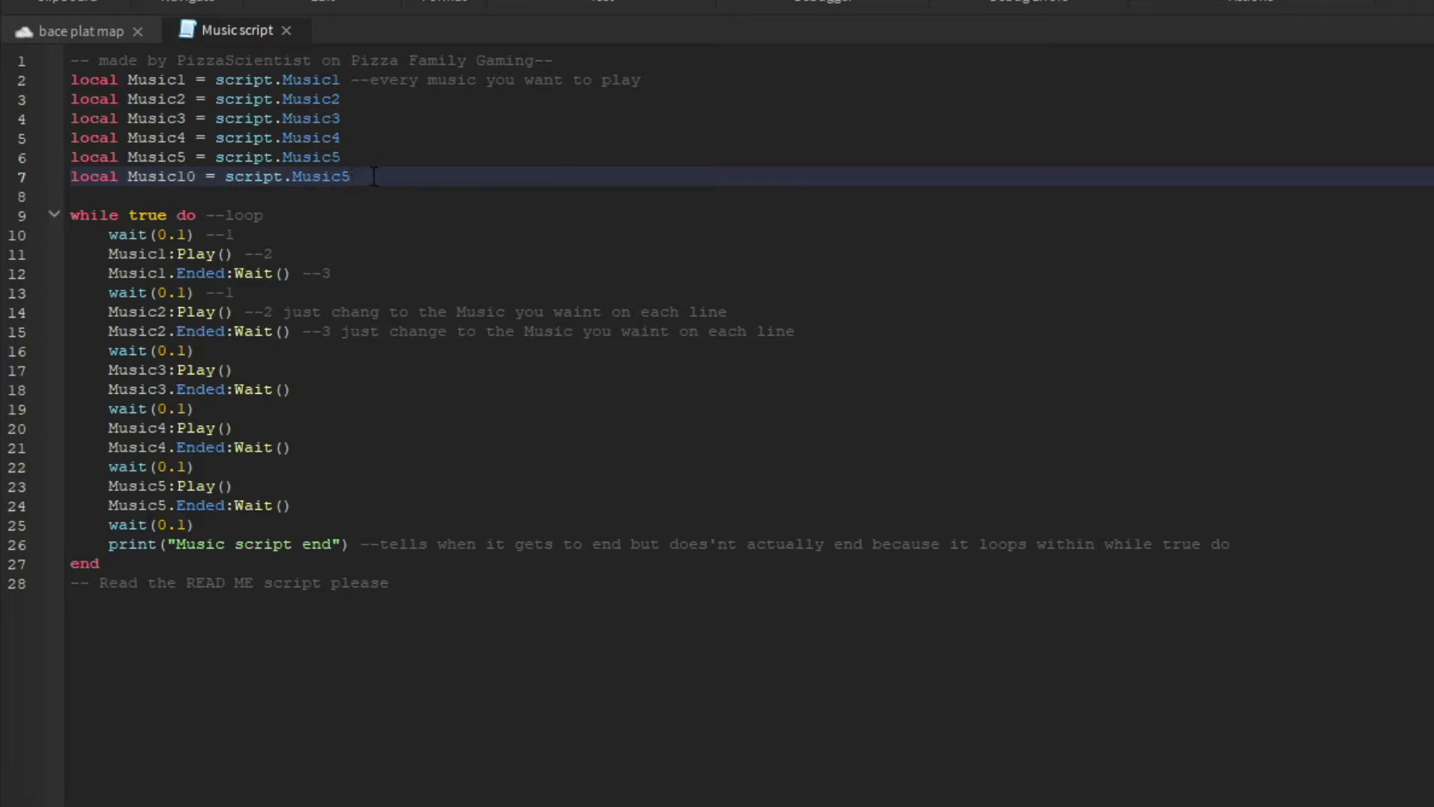
{"action": "type", "text": "10"}
- Duplicate the Music5 play-and-wait lines below and change them to Music10
{"action": "left_click", "coordinate": [231, 527]}
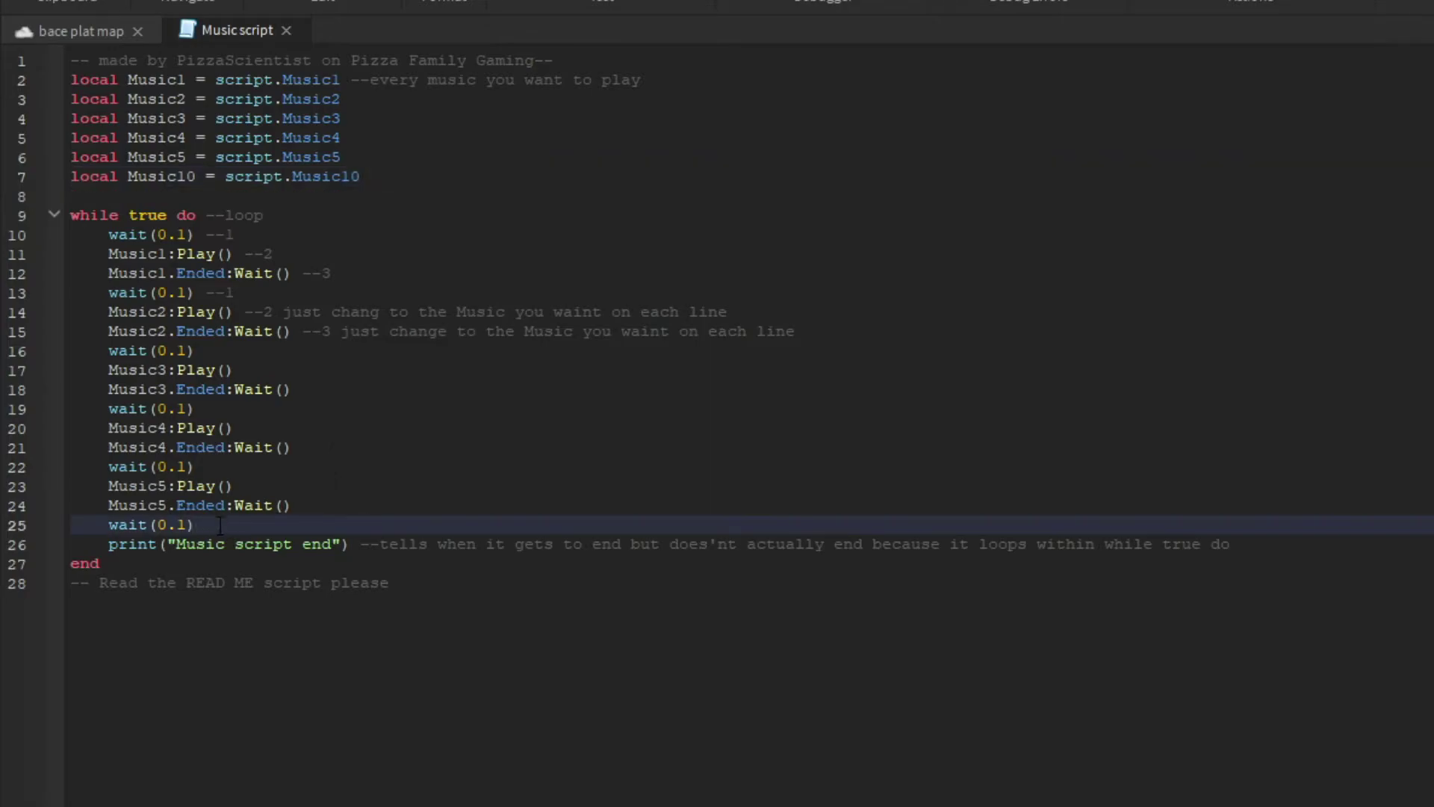
{"action": "left_click_drag", "start_coordinate": [221, 525], "coordinate": [70, 487]}
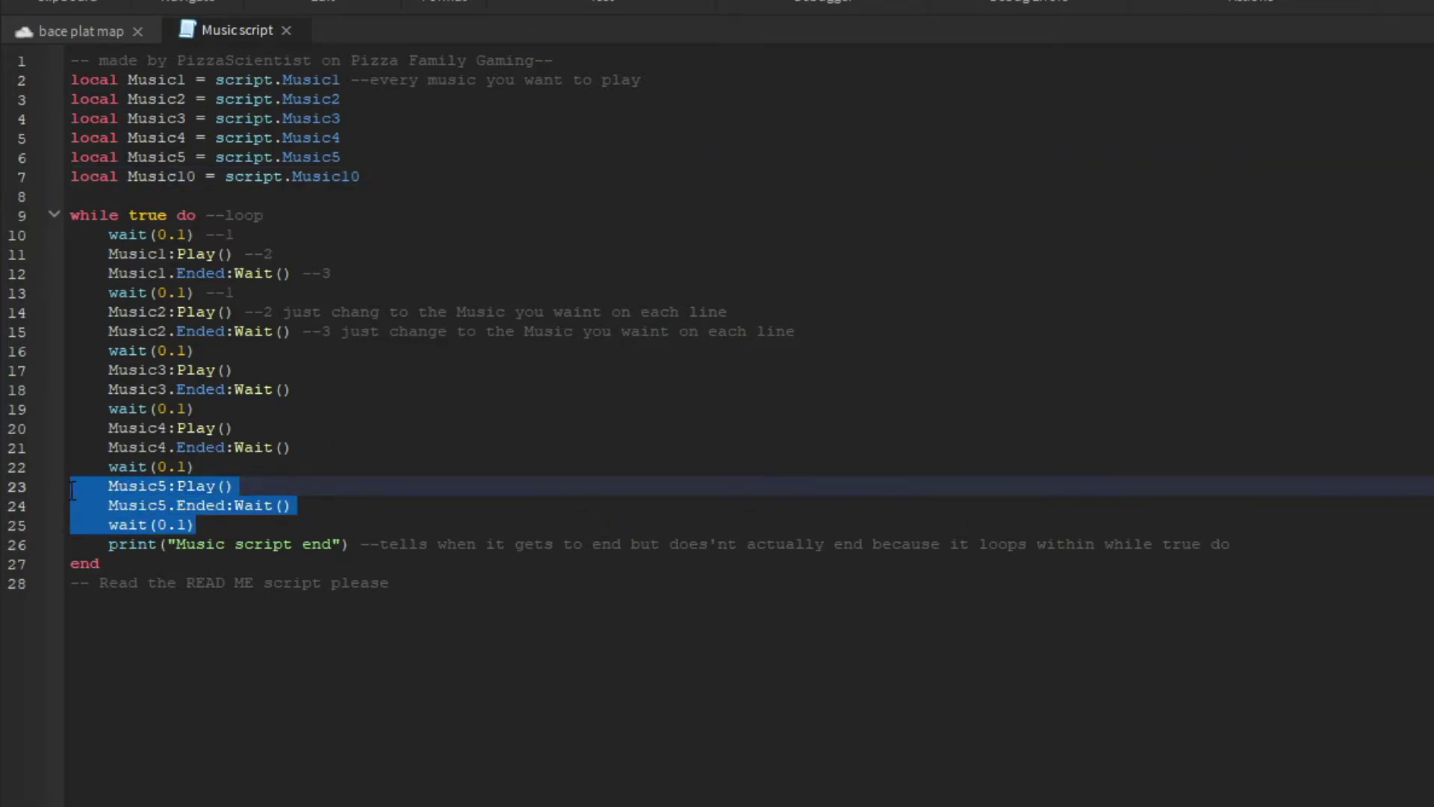
{"action": "key", "text": "ctrl+c"}
{"action": "left_click", "coordinate": [197, 525]}
{"action": "key", "text": "Return"}
{"action": "key", "text": "ctrl+v"}
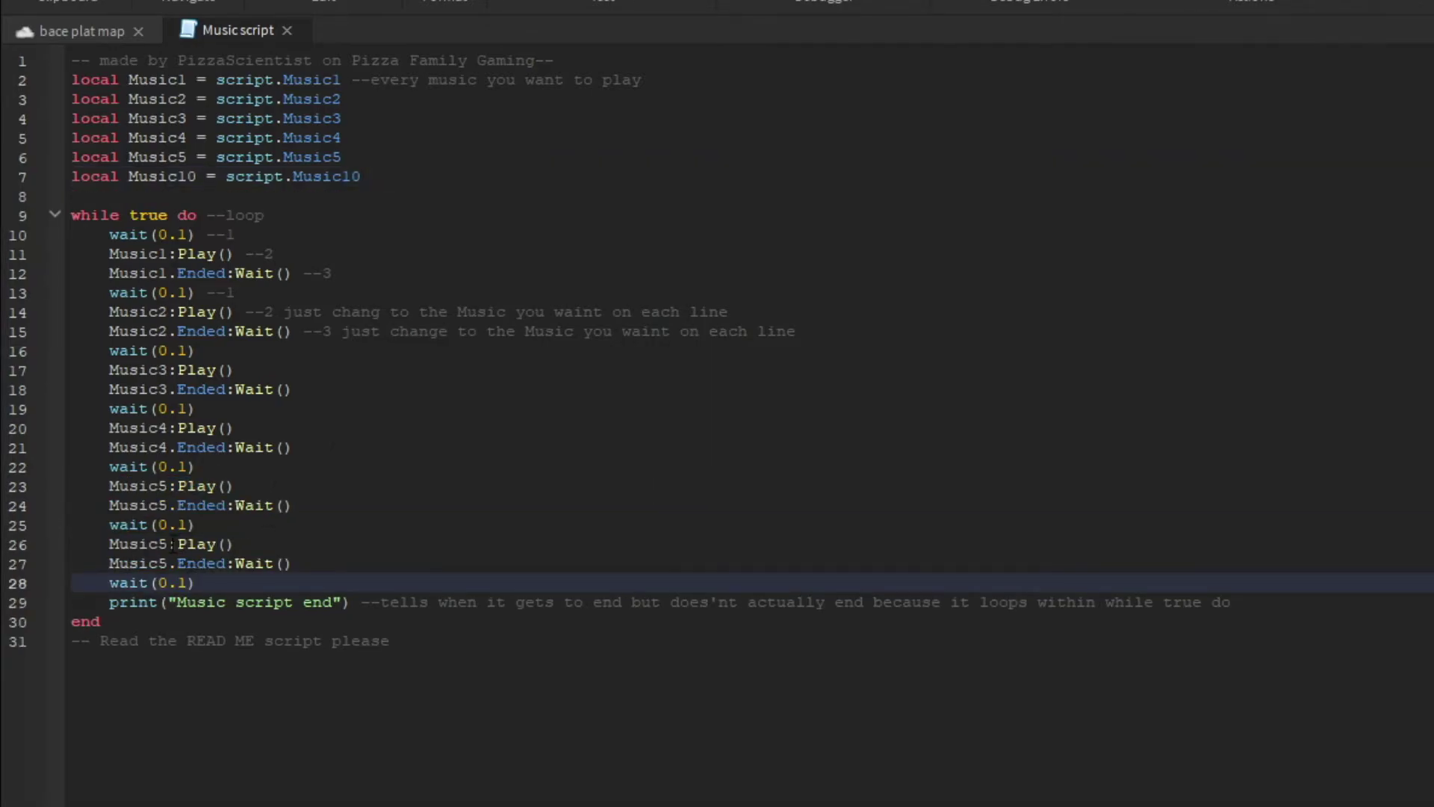
{"action": "left_click", "coordinate": [168, 543]}
{"action": "key", "text": "BackSpace"}
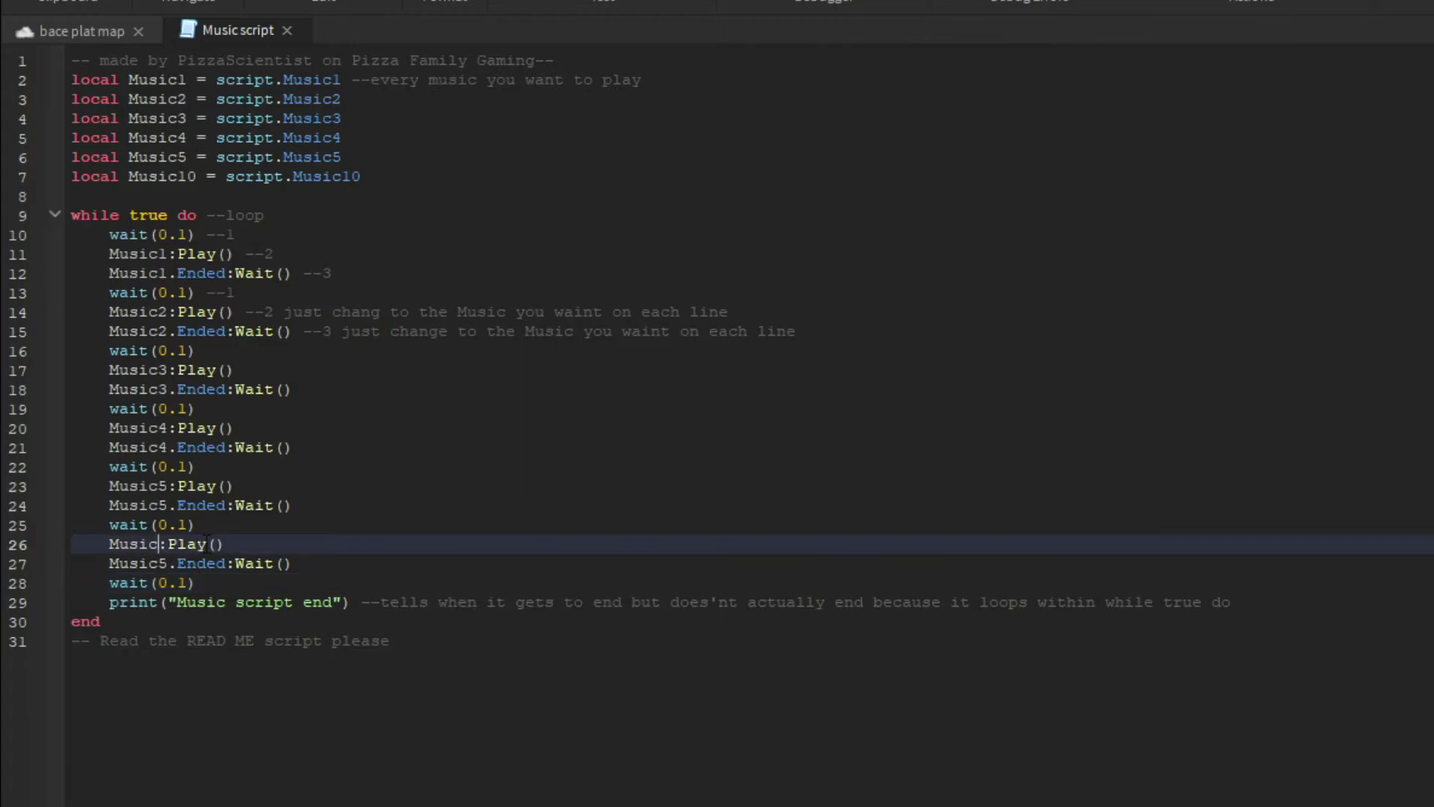
{"action": "type", "text": "10"}
{"action": "key", "text": "Down"}
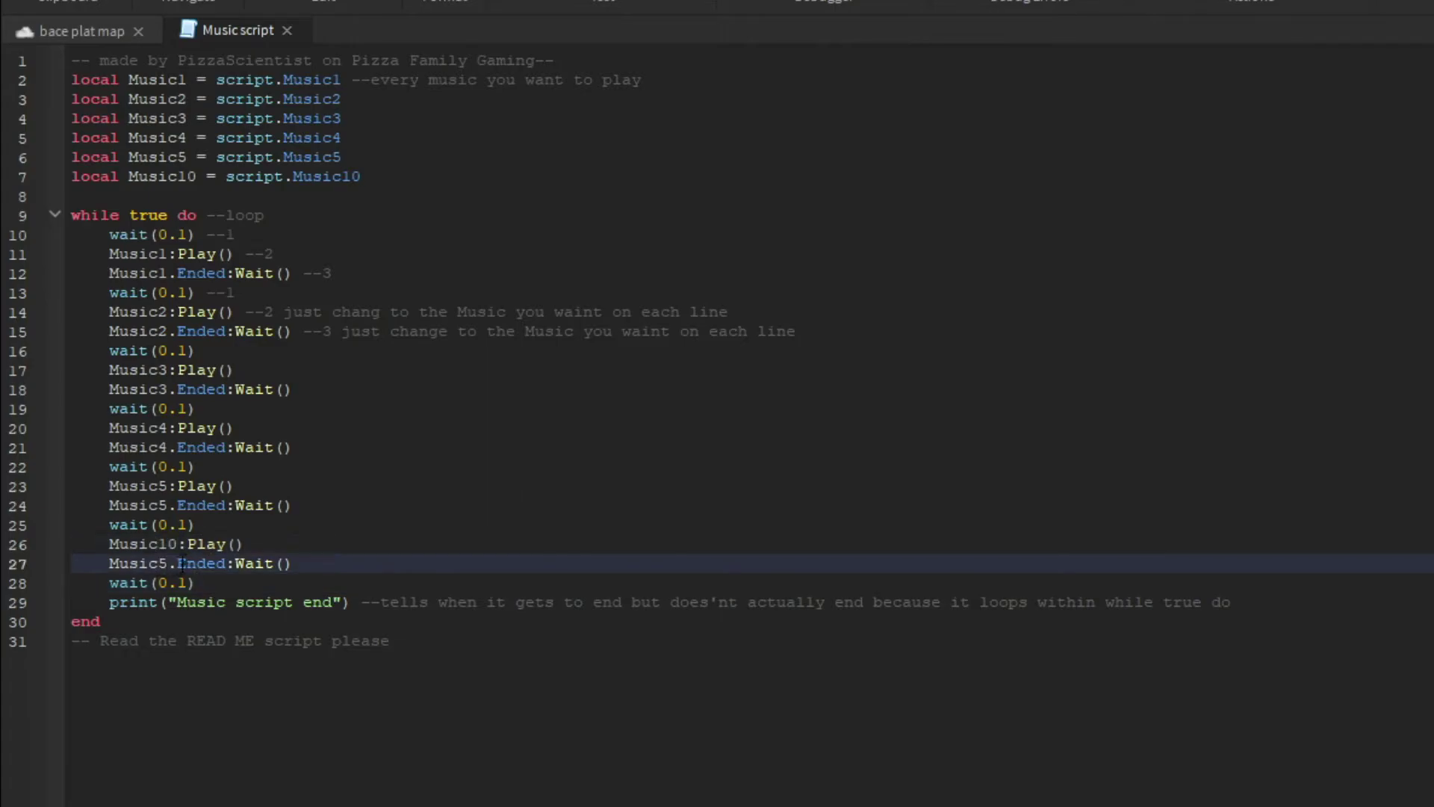
{"action": "key", "text": "BackSpace"}
{"action": "type", "text": "10"}
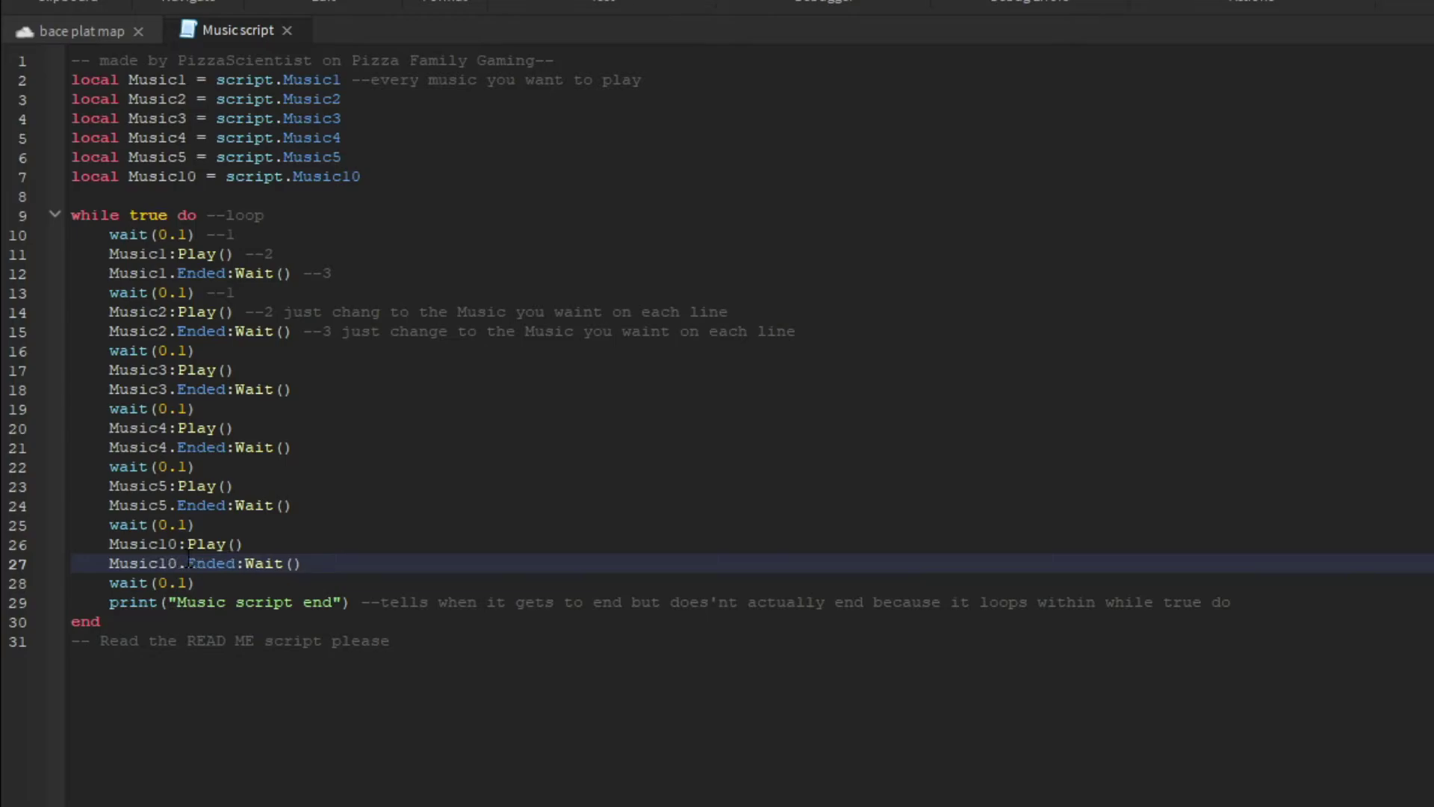
- Delete the extra wait(0.1) line at the end of the loop
{"action": "left_click_drag", "start_coordinate": [222, 584], "coordinate": [54, 590]}
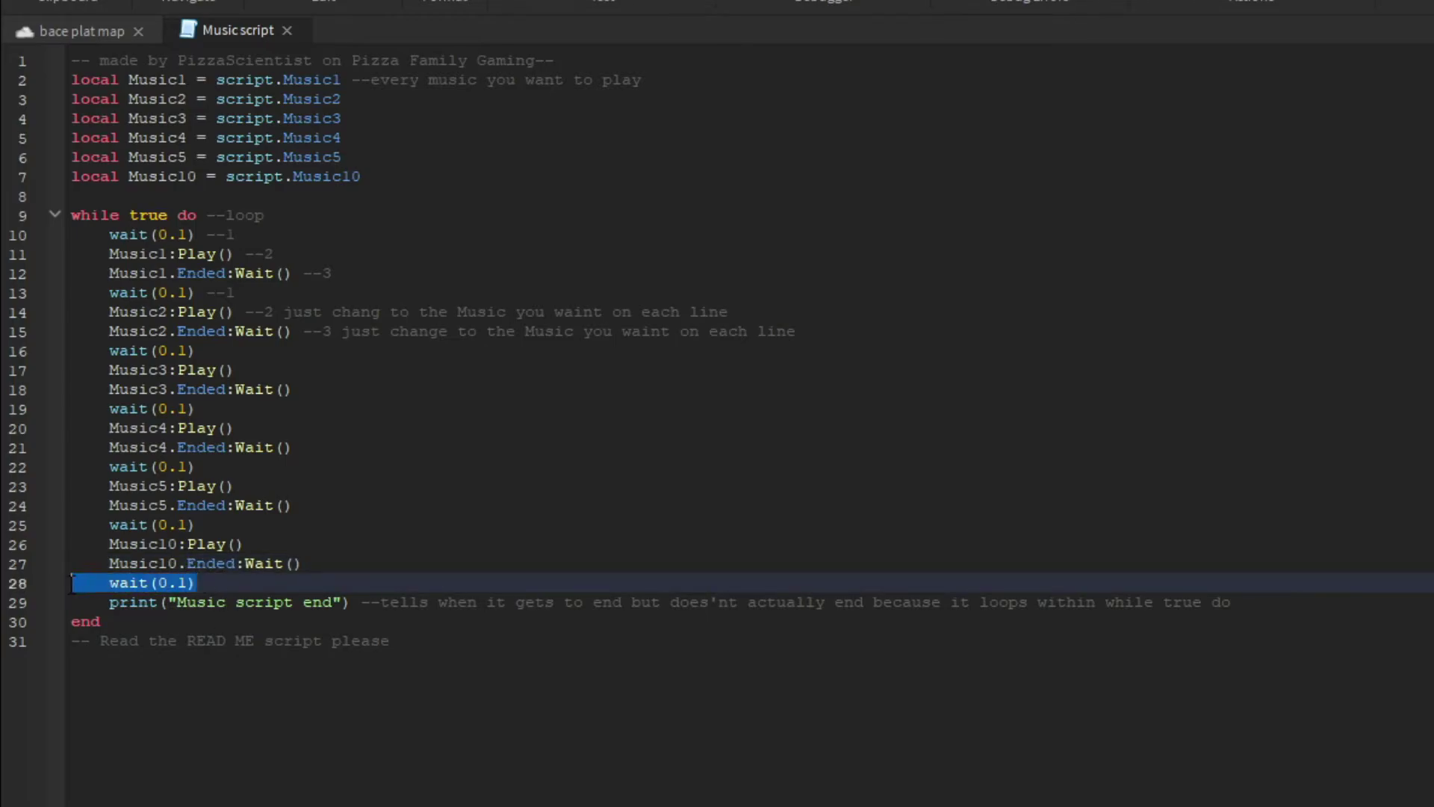
{"action": "key", "text": "BackSpace"}
{"action": "key", "text": "BackSpace"}
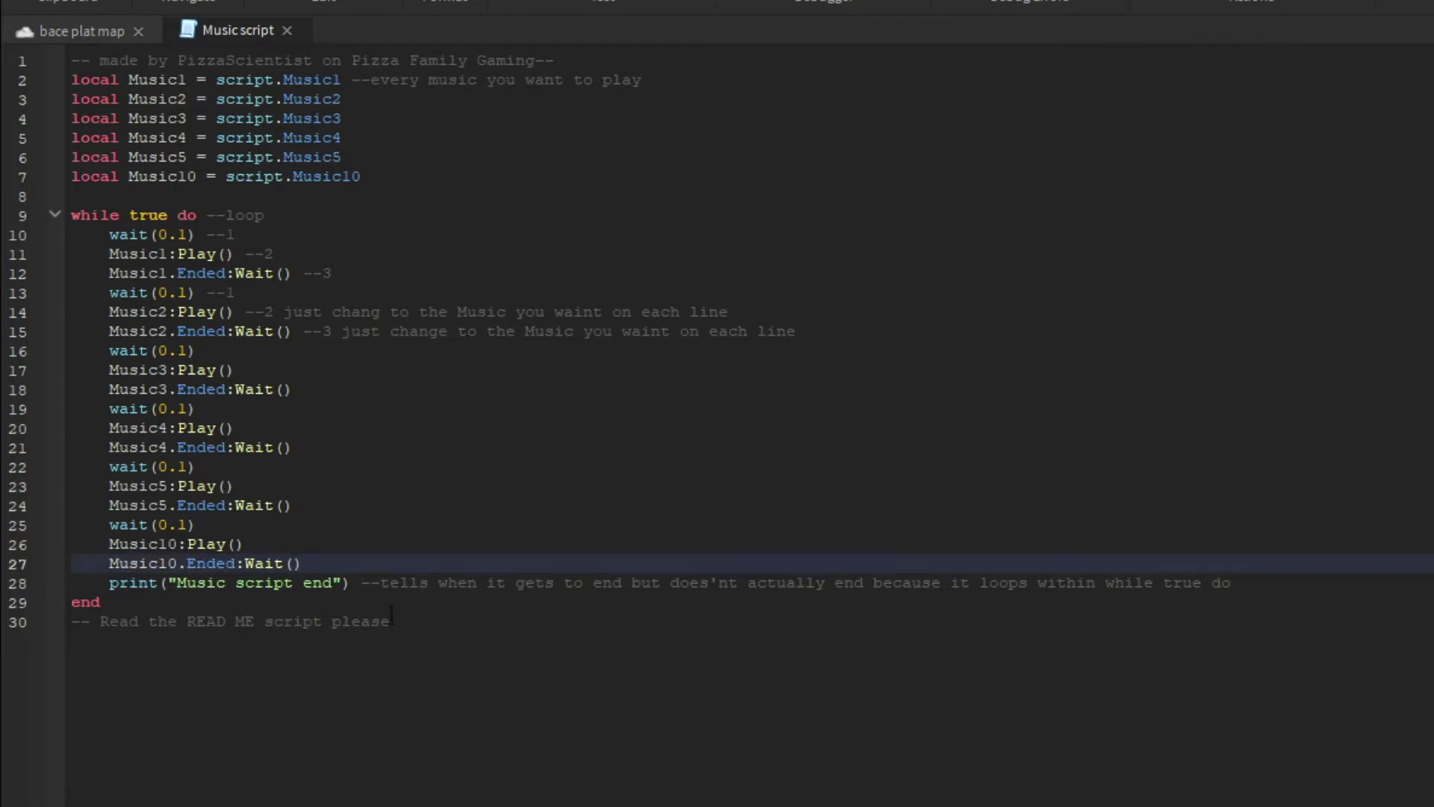
{"action": "left_click", "coordinate": [444, 721]}
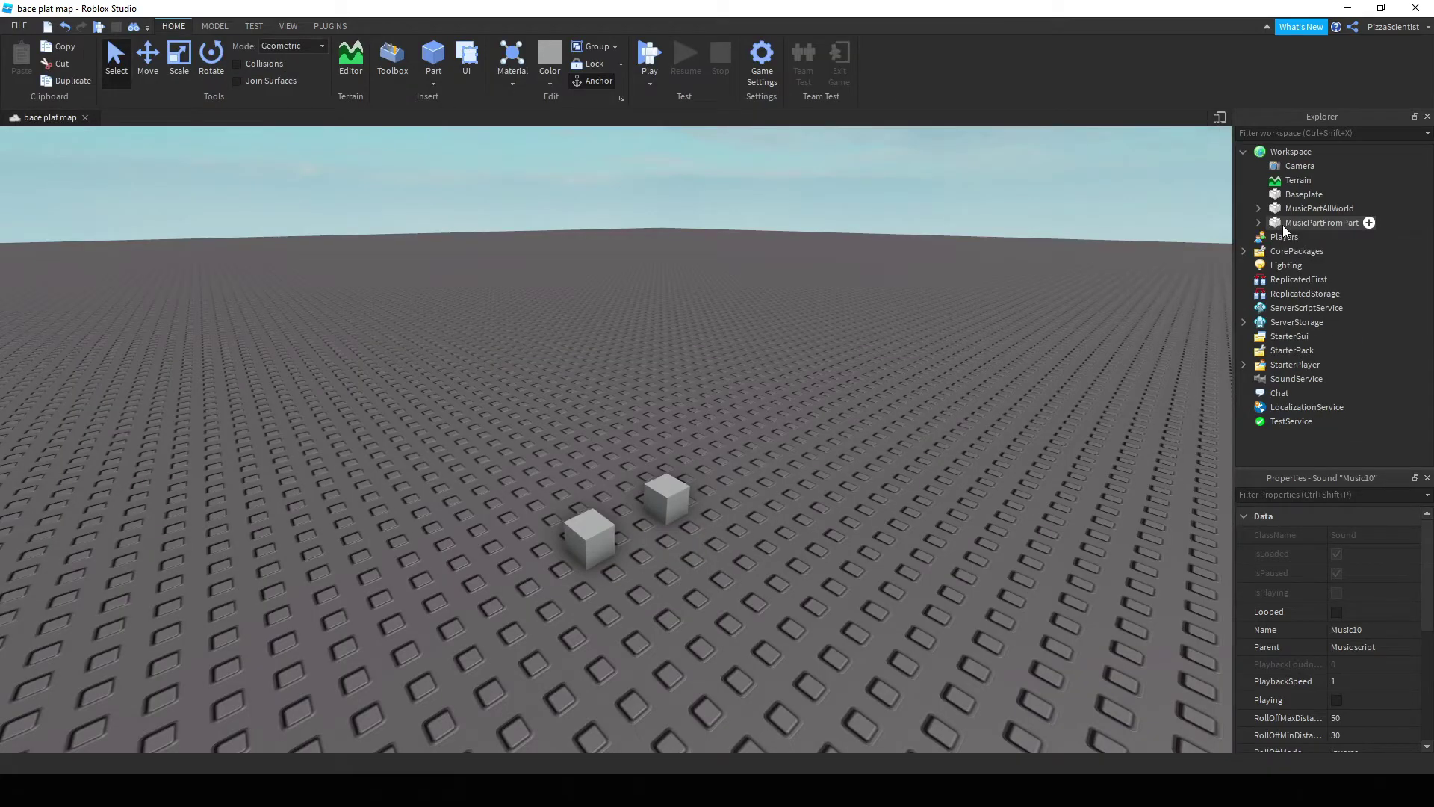
- In the bace plat map view, expand MusicPartFromPart and MusicPartAllWorld in Explorer
{"action": "left_click", "coordinate": [1275, 225]}
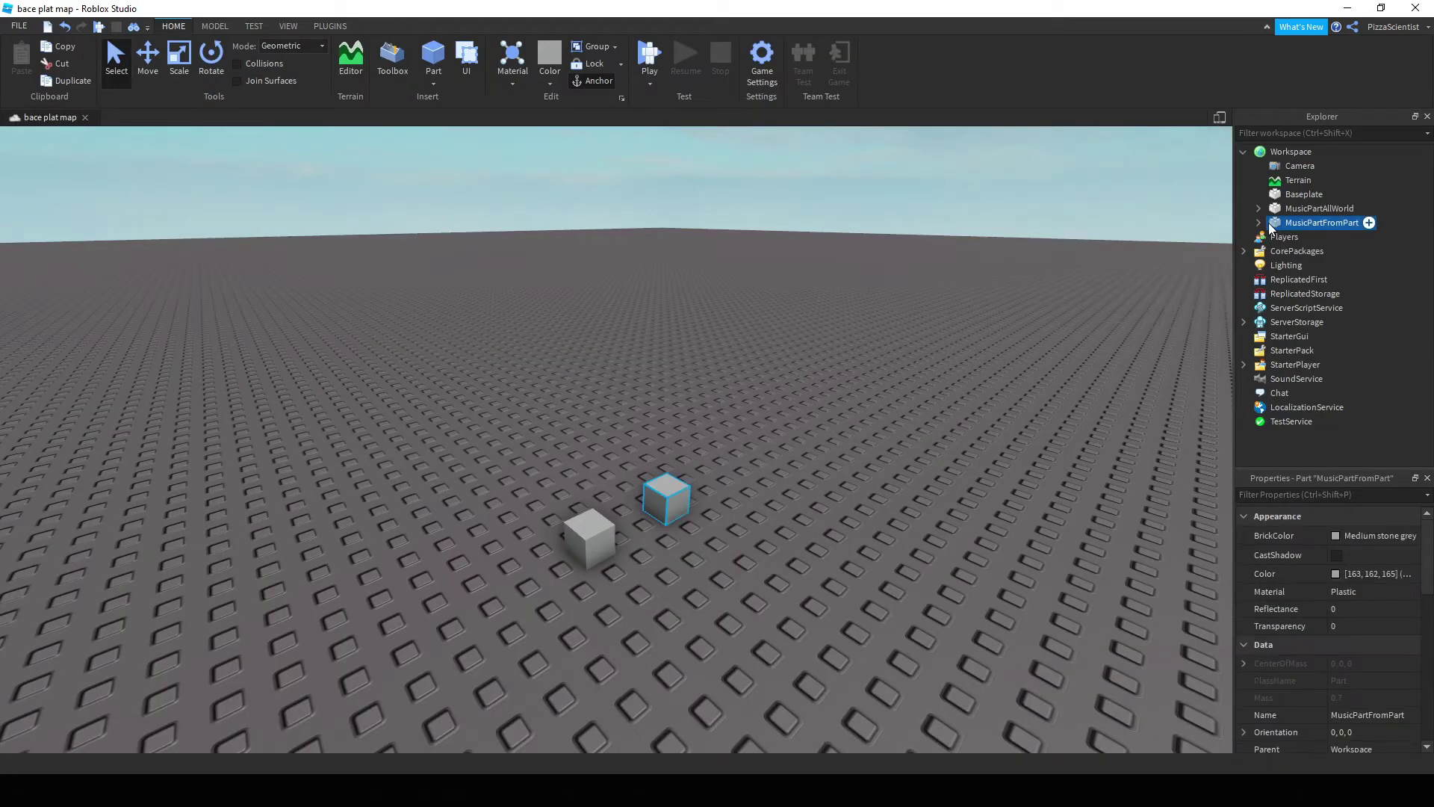
{"action": "left_click", "coordinate": [1016, 274]}
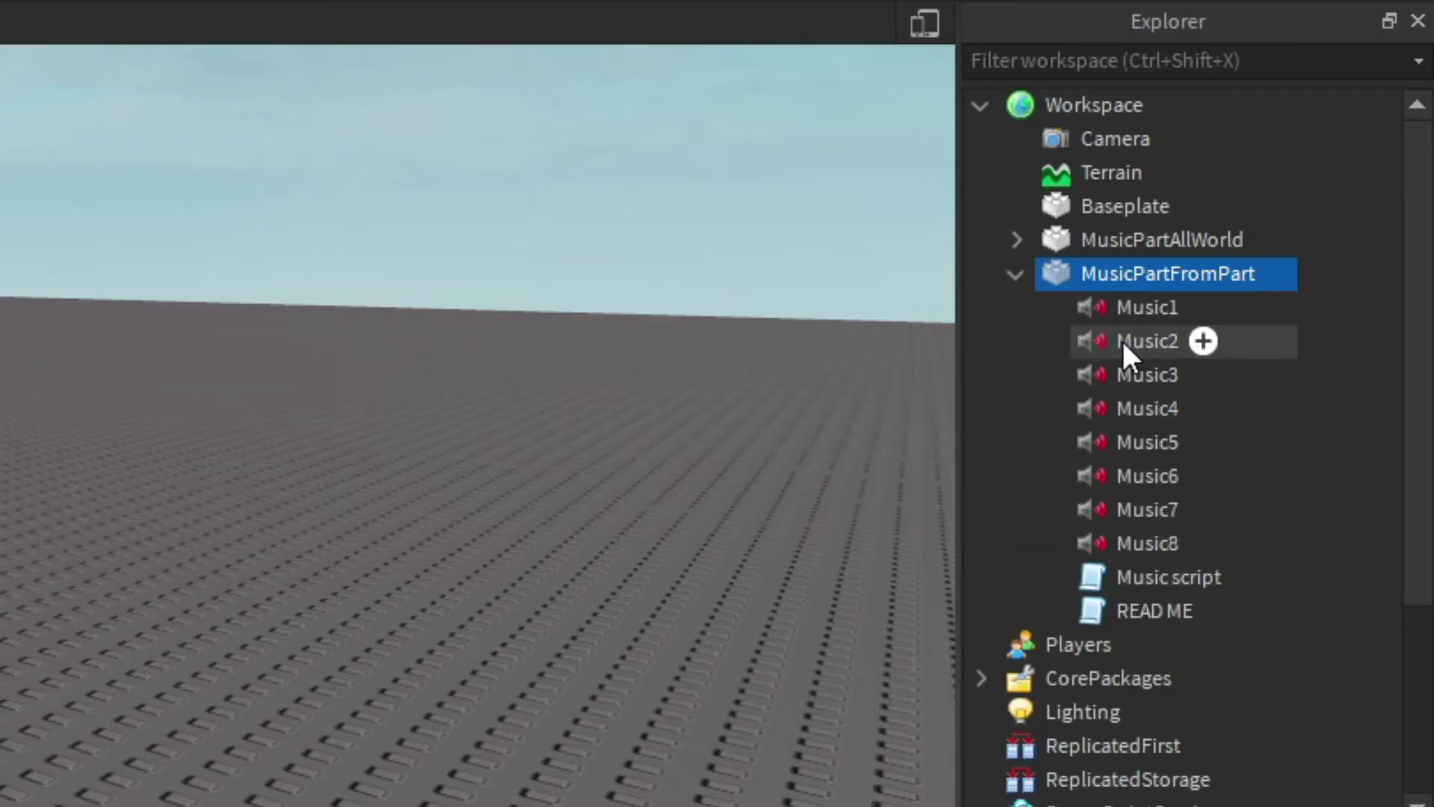
{"action": "left_click", "coordinate": [1016, 240]}
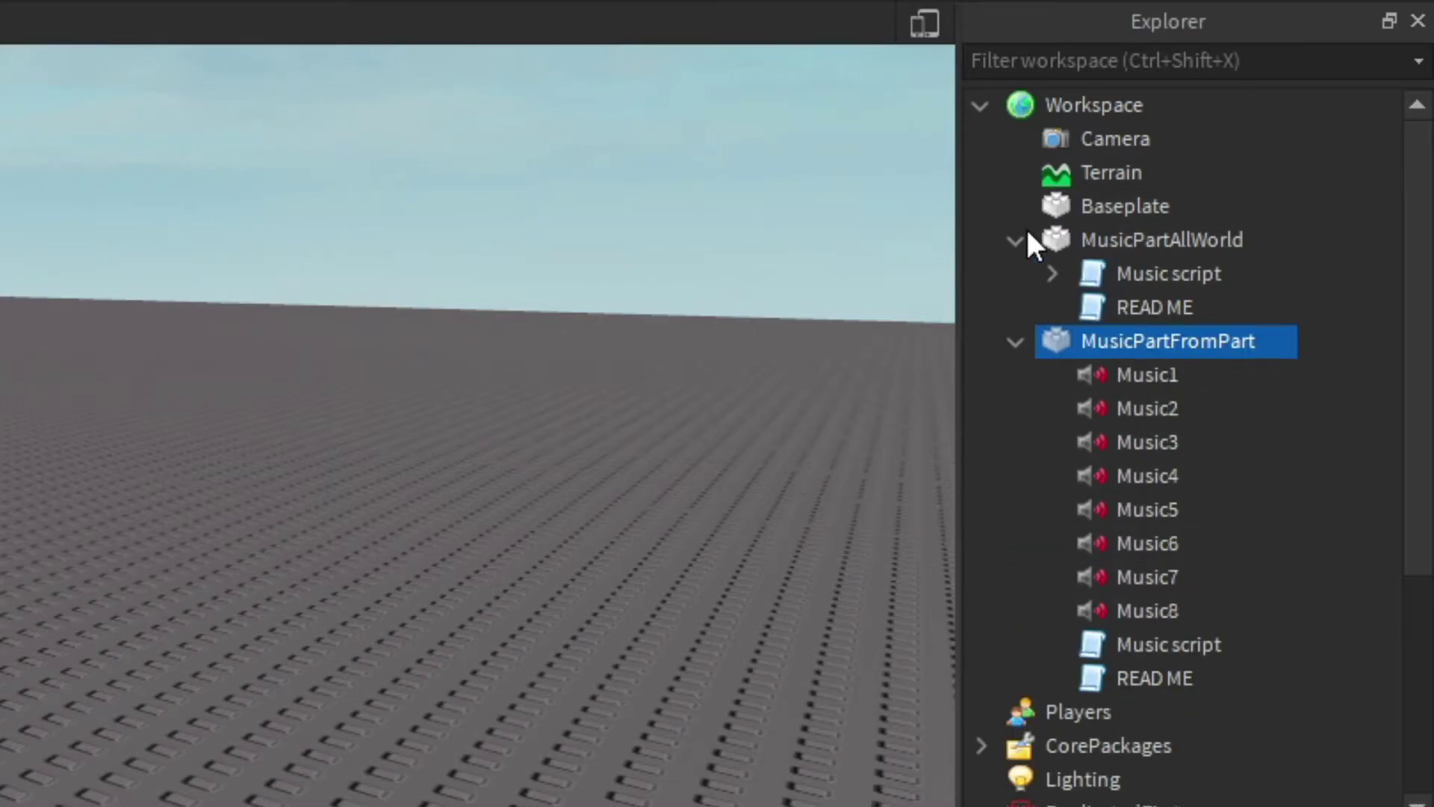
{"action": "left_click", "coordinate": [1051, 273]}
{"action": "left_click", "coordinate": [1051, 274]}
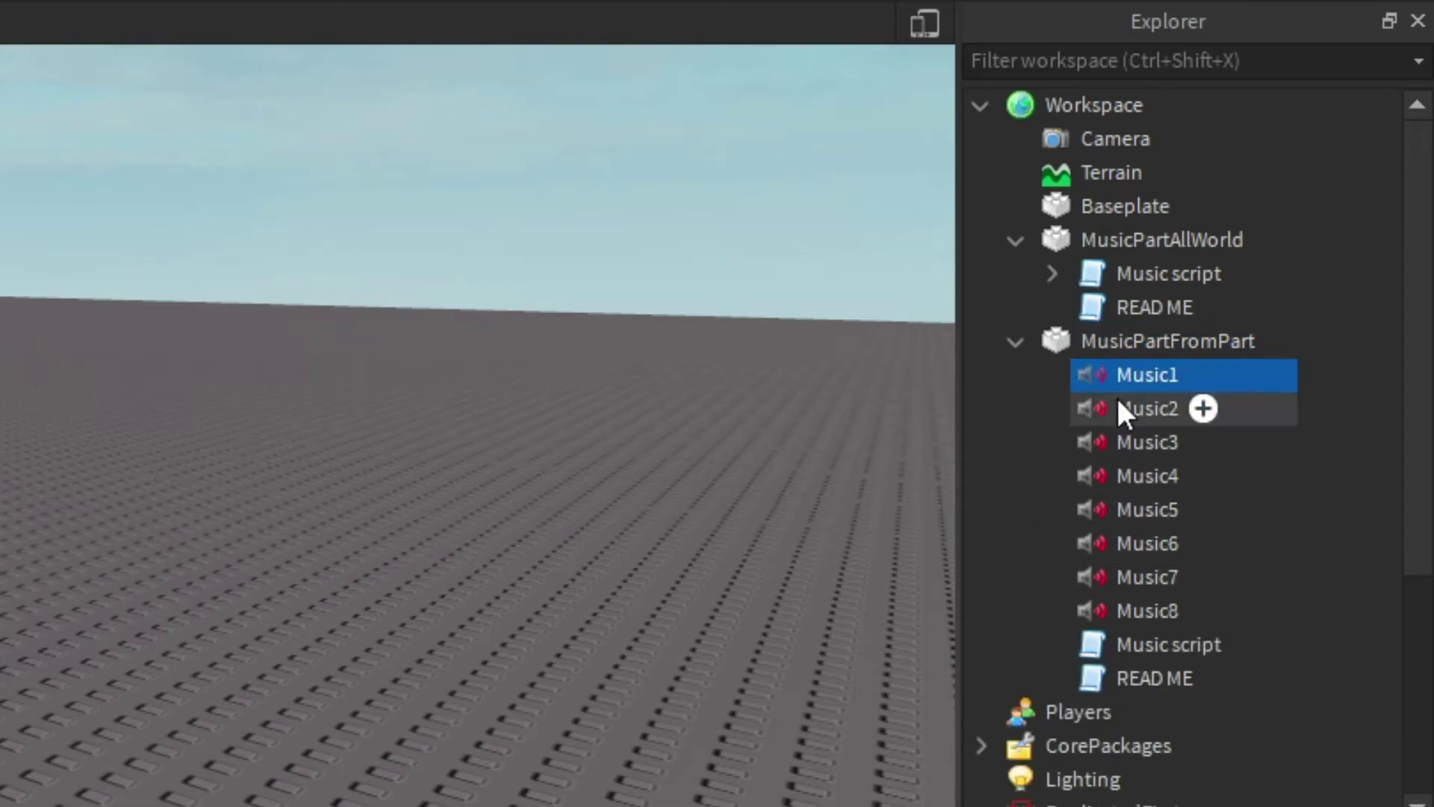
- Select MusicPartFromPart and open its Music script to review it
{"action": "left_click", "coordinate": [1087, 342]}
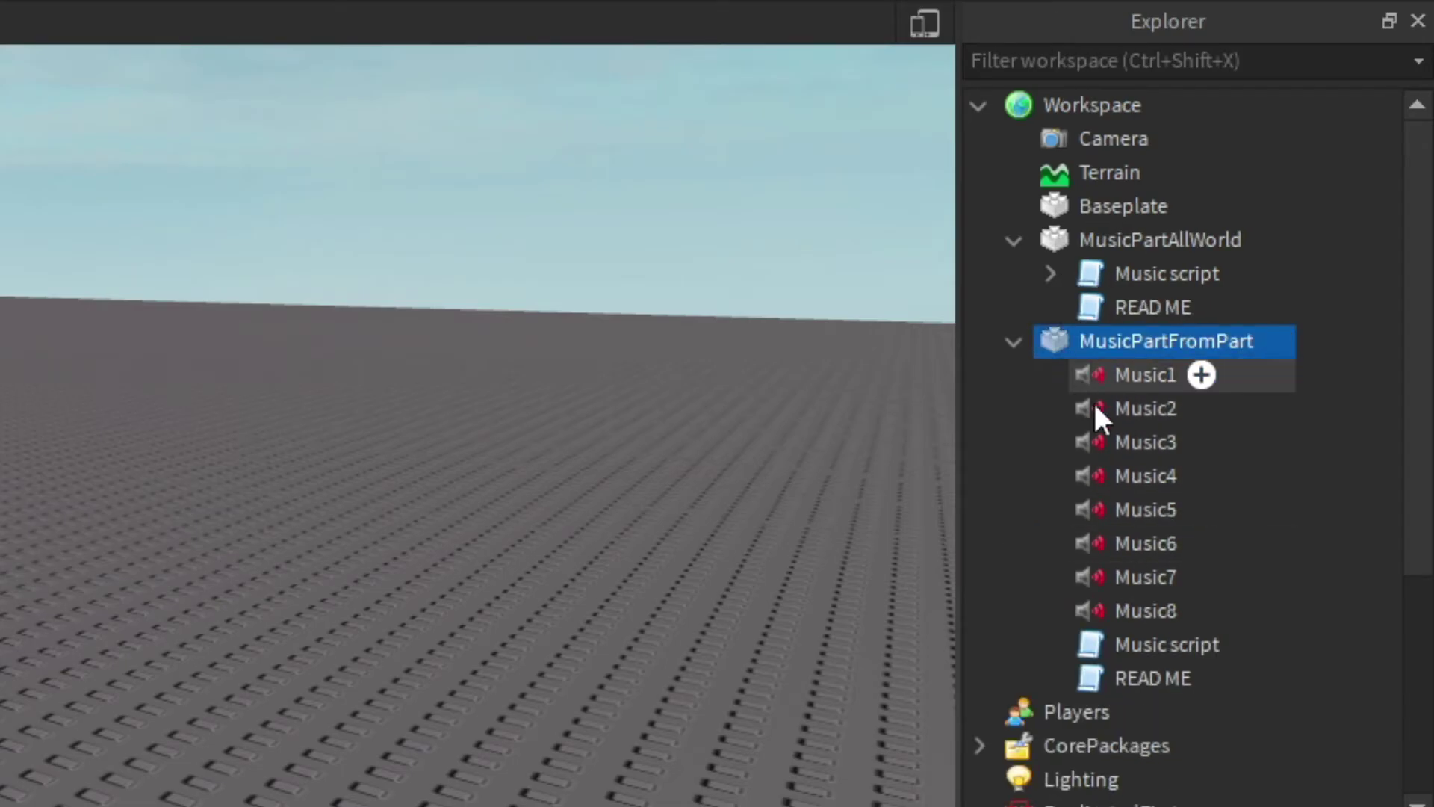
{"action": "double_click", "coordinate": [1096, 645]}
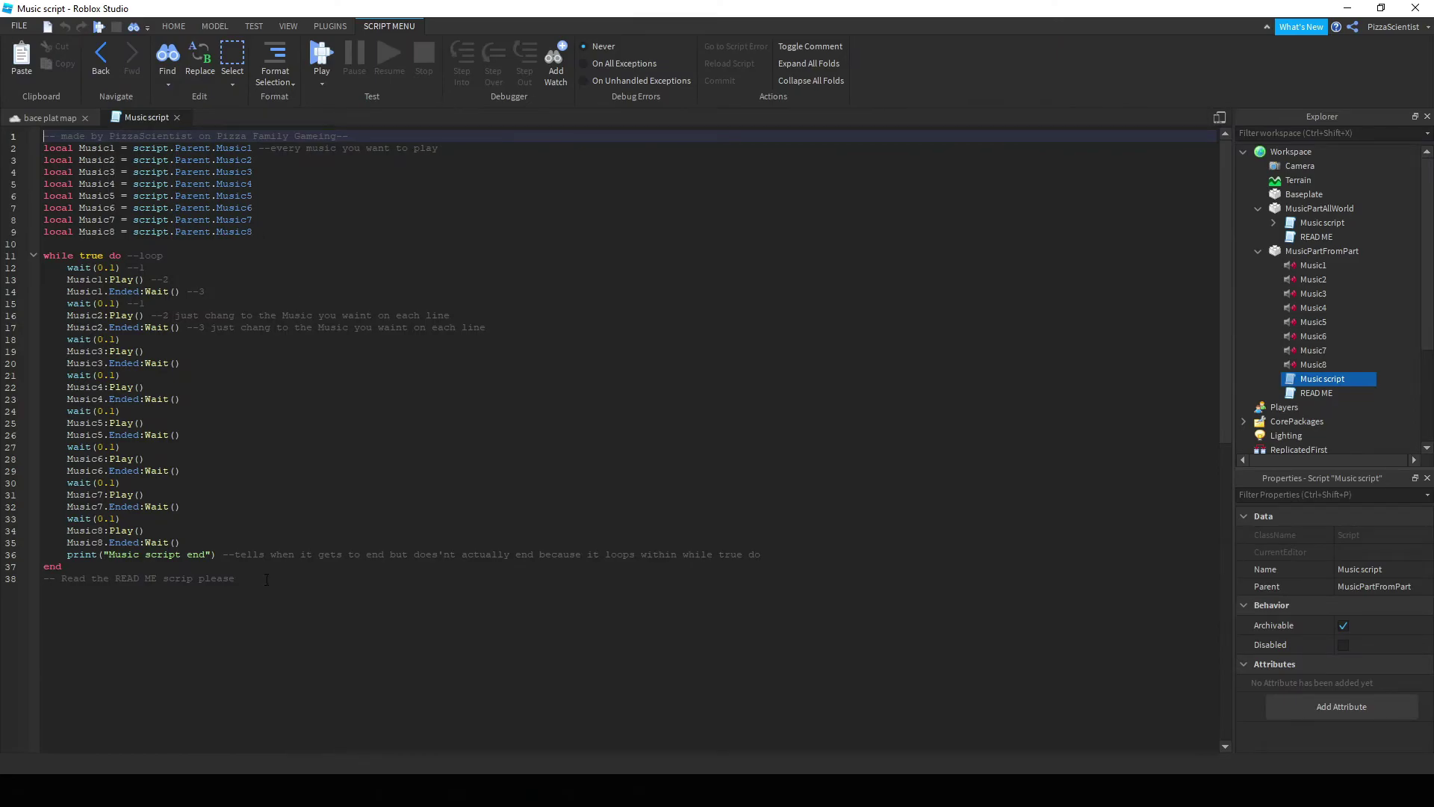
{"action": "left_click", "coordinate": [266, 580]}
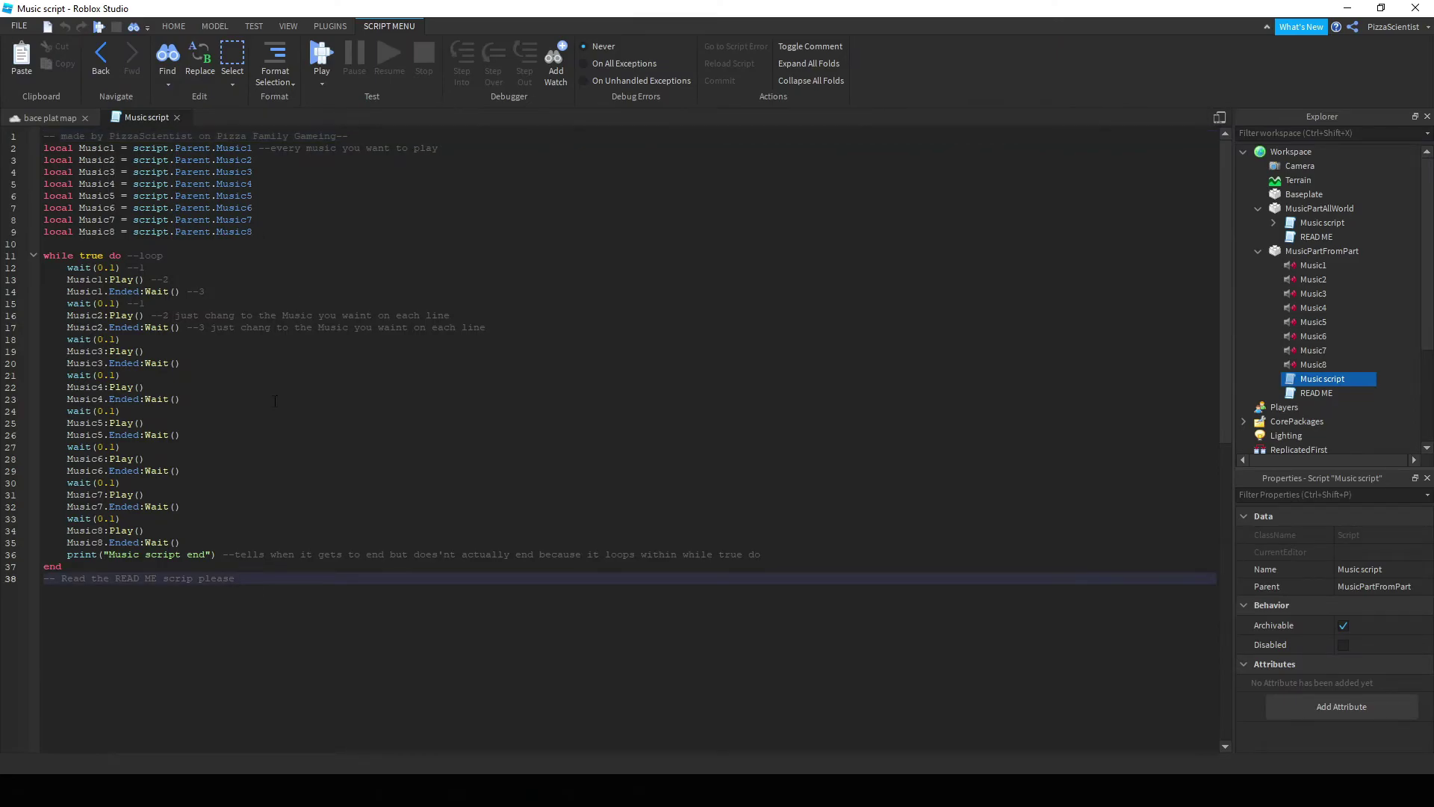
- With Explorer collapsed, delete the MusicPartAllWorld cube, leaving only the MusicPartFromPart cube
{"action": "left_click", "coordinate": [74, 115]}
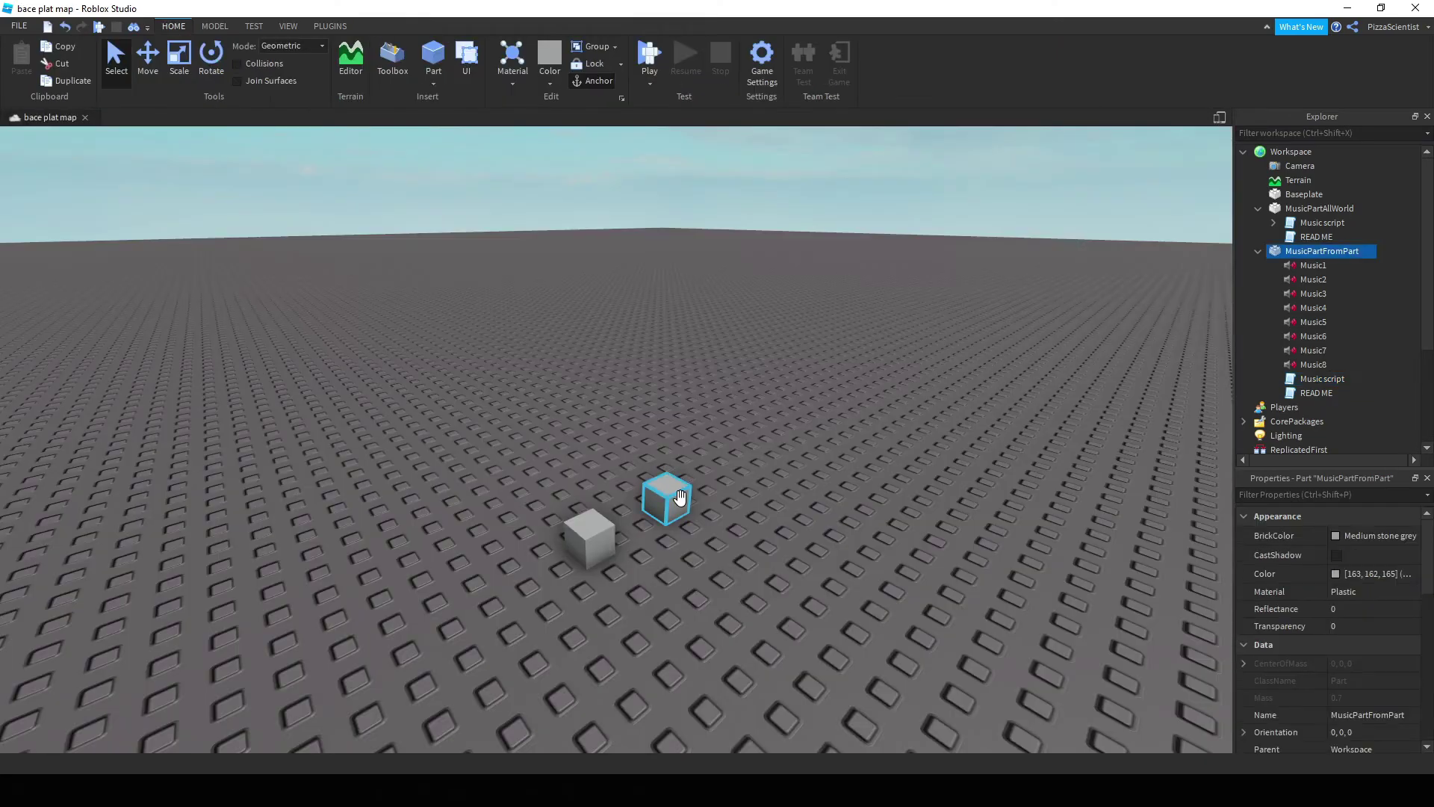
{"action": "left_click", "coordinate": [1258, 208]}
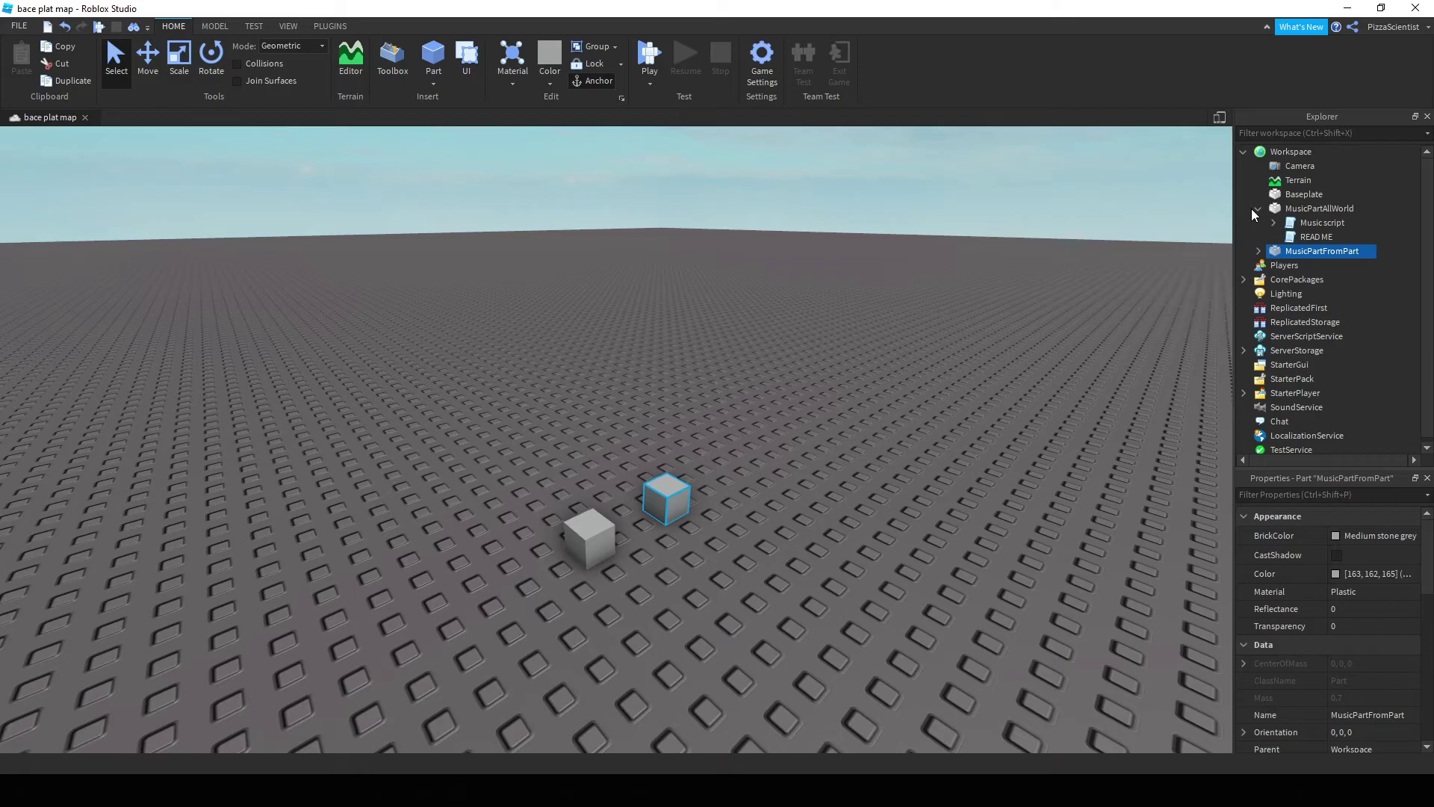
{"action": "left_click", "coordinate": [1258, 222]}
{"action": "scroll", "coordinate": [789, 519], "scroll_direction": "down", "scroll_amount": 2}
{"action": "scroll", "coordinate": [752, 518], "scroll_direction": "down", "scroll_amount": 2}
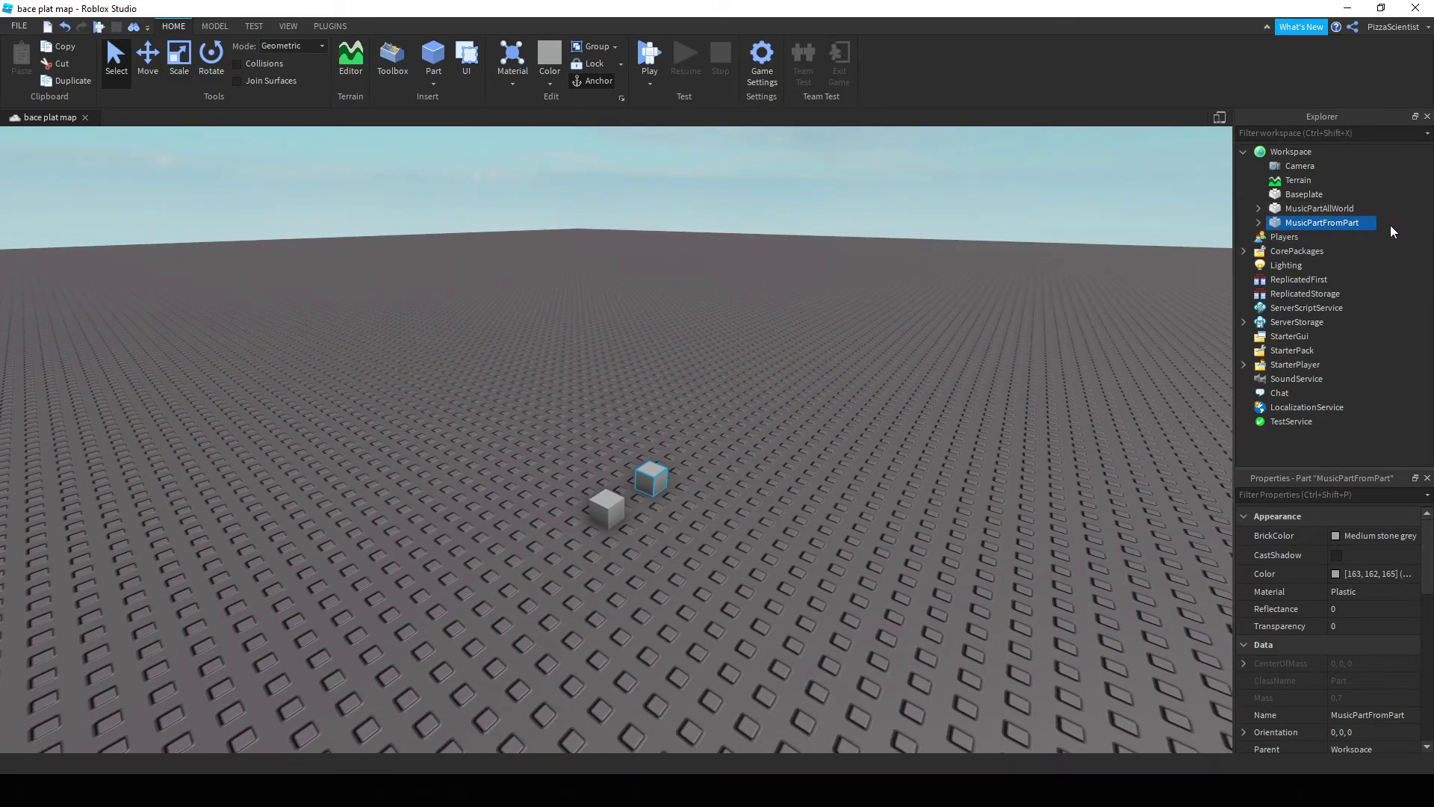
{"action": "left_click", "coordinate": [605, 507]}
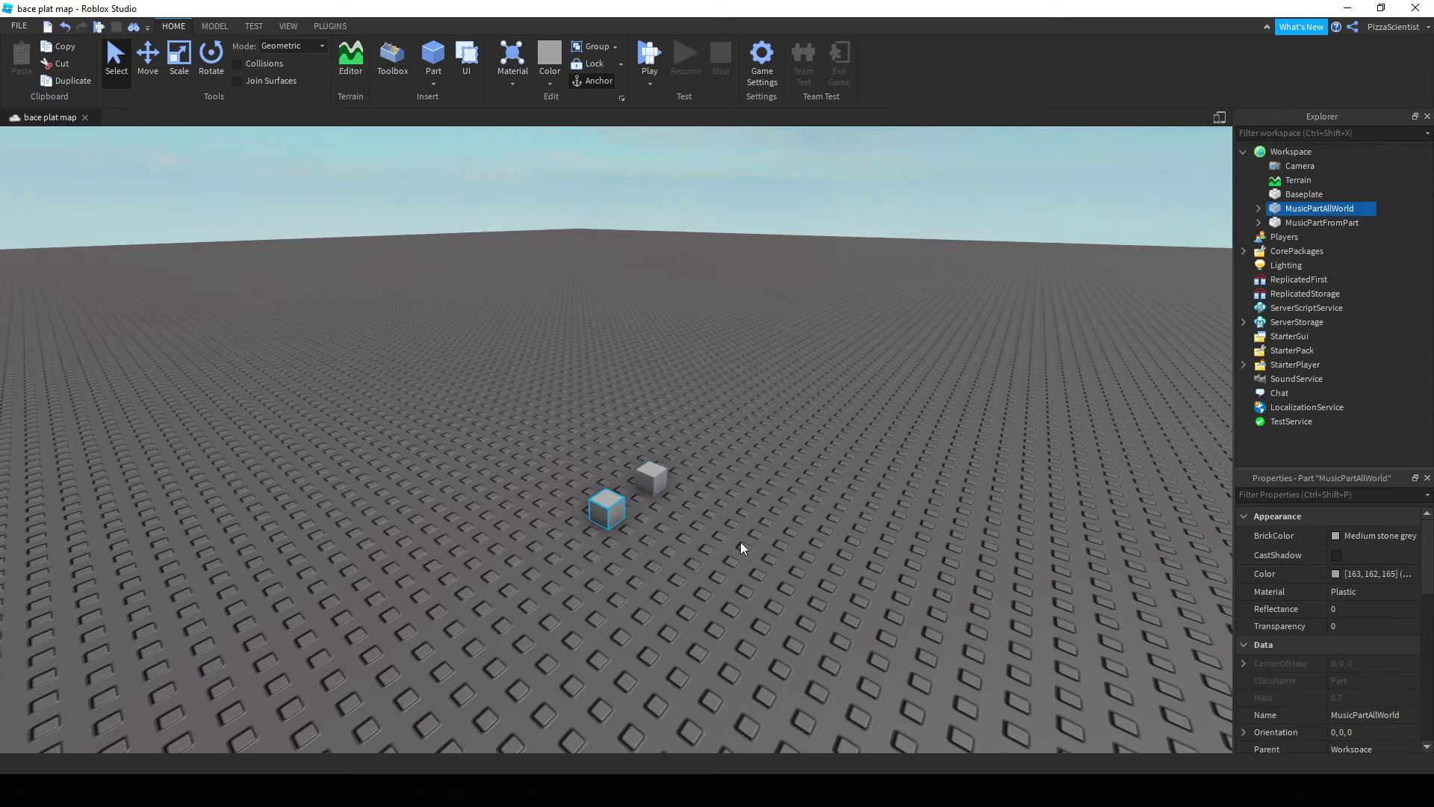
{"action": "left_click", "coordinate": [650, 477]}
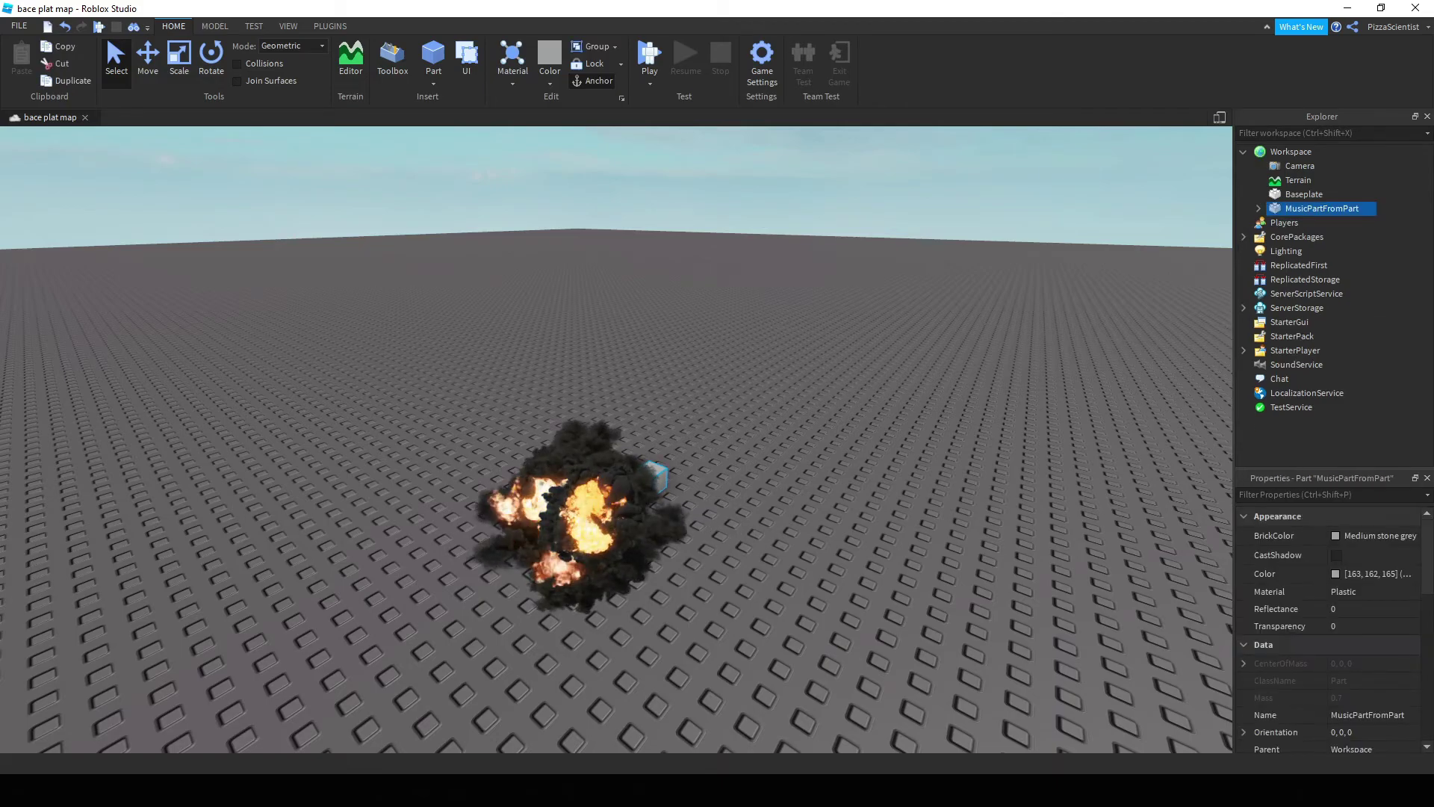